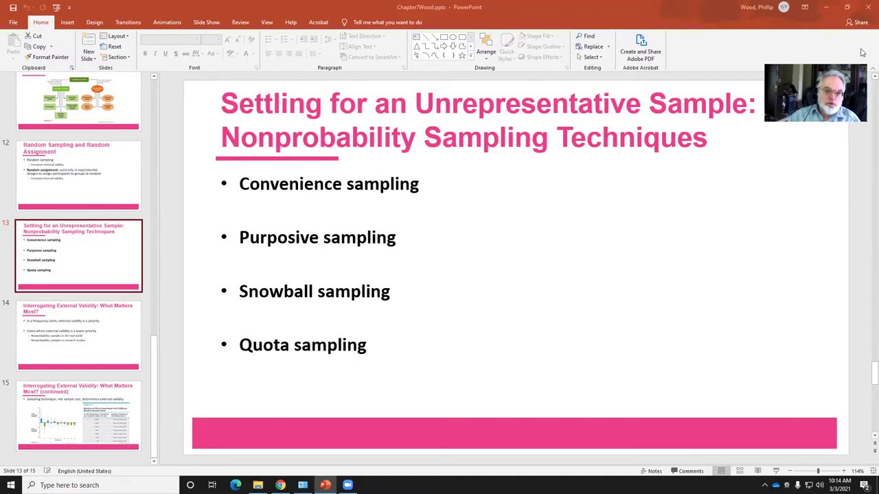
- Advance from slide 13 to slide 14, 'Interrogating External Validity: What Matters Most?'
scroll(334, 247, down, 3)
- Scroll the slide pane up and back down, staying on slide 14
scroll(335, 248, up, 3)
scroll(335, 251, down, 3)
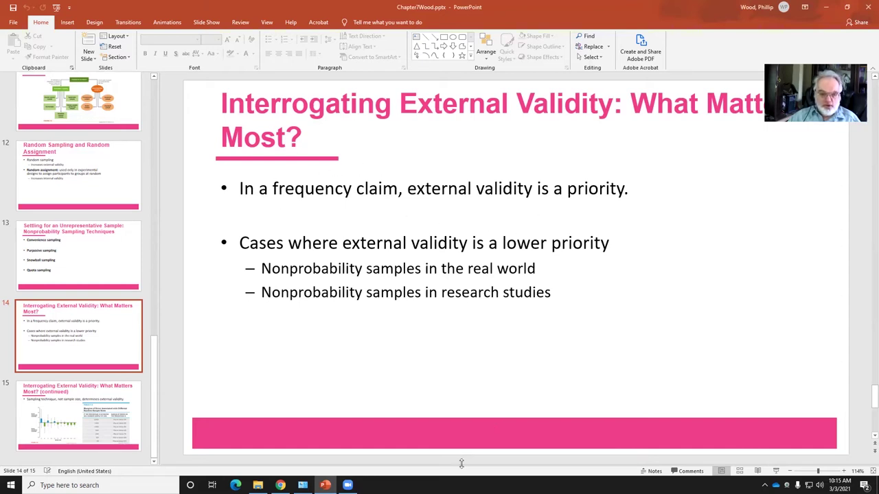
- Enlarge the Notes pane to show slide 14's road-rage and Waze driver notes
drag(465, 463, 475, 287)
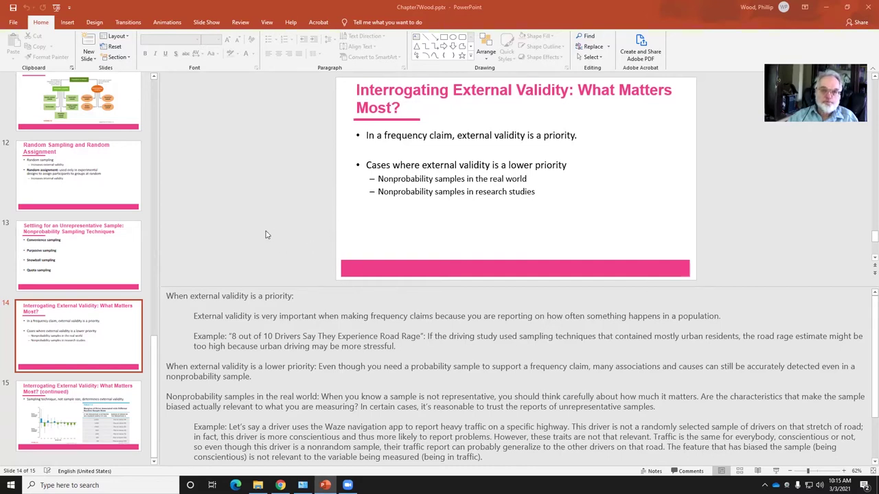
- Move to slide 15 on sampling technique, select its chart picture, then minimize PowerPoint
scroll(267, 235, down, 1)
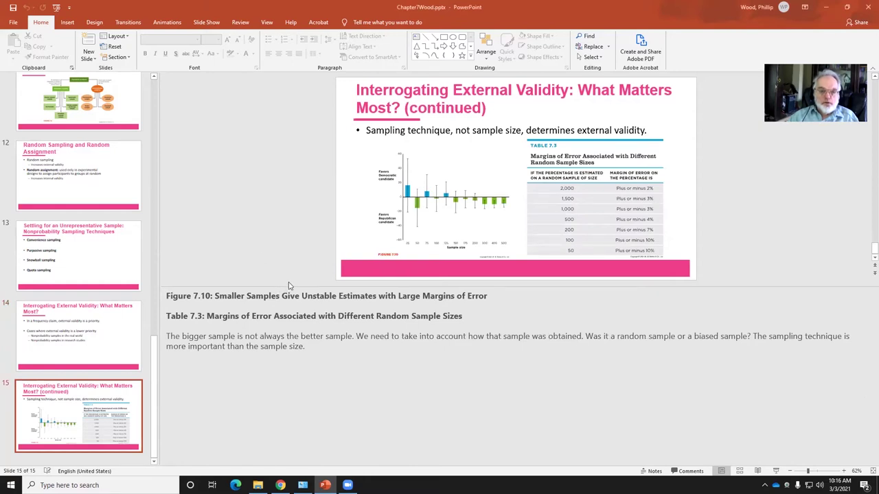
drag(290, 287, 300, 374)
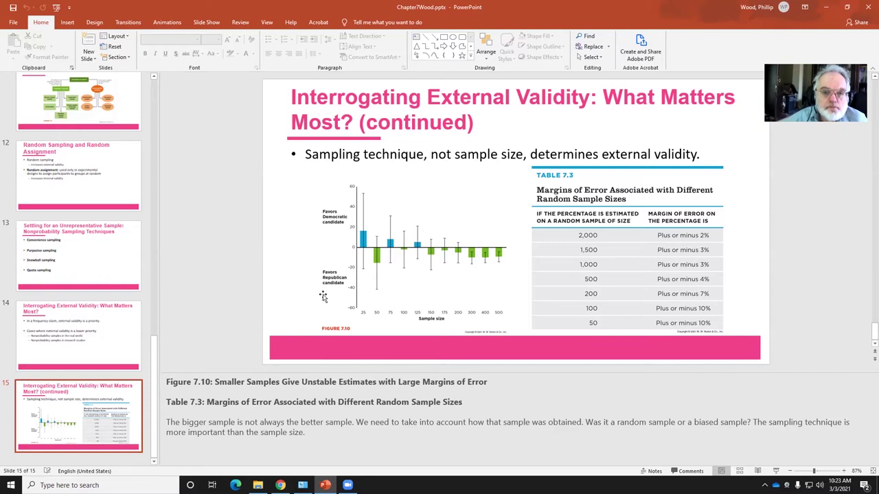
click(284, 241)
click(196, 221)
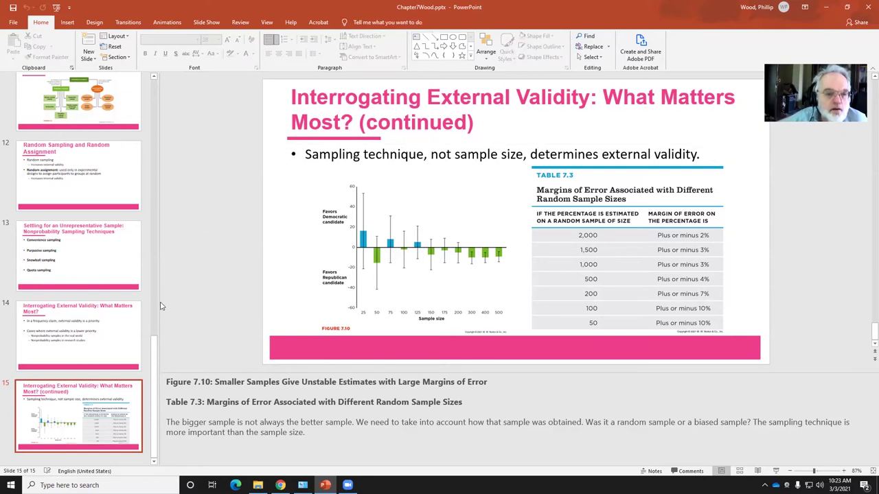
click(160, 362)
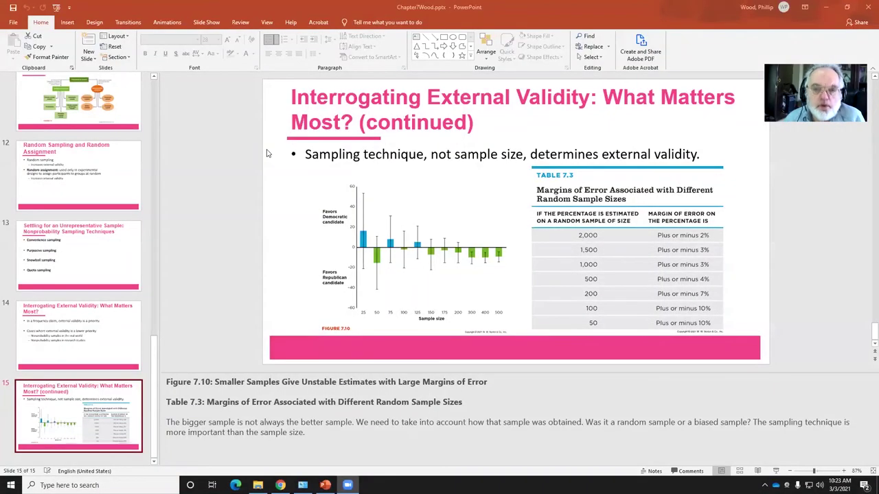
click(827, 9)
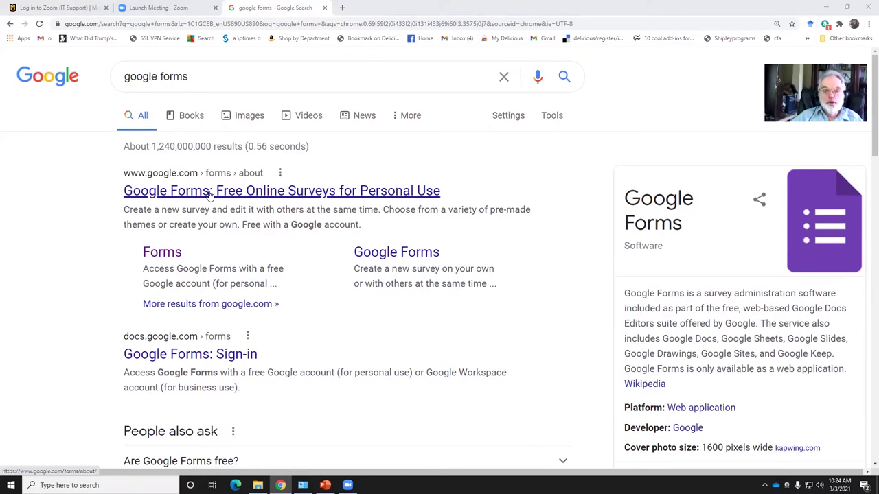
- Open the 'Google Forms: Free Online Surveys for Personal Use' search result
click(209, 193)
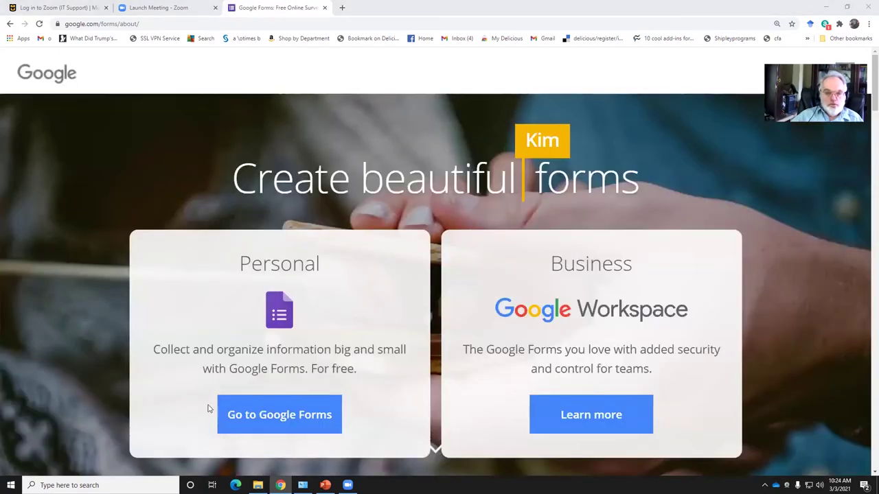
- Go to the Google Forms home and open the Demo of Quiz Options form
click(269, 413)
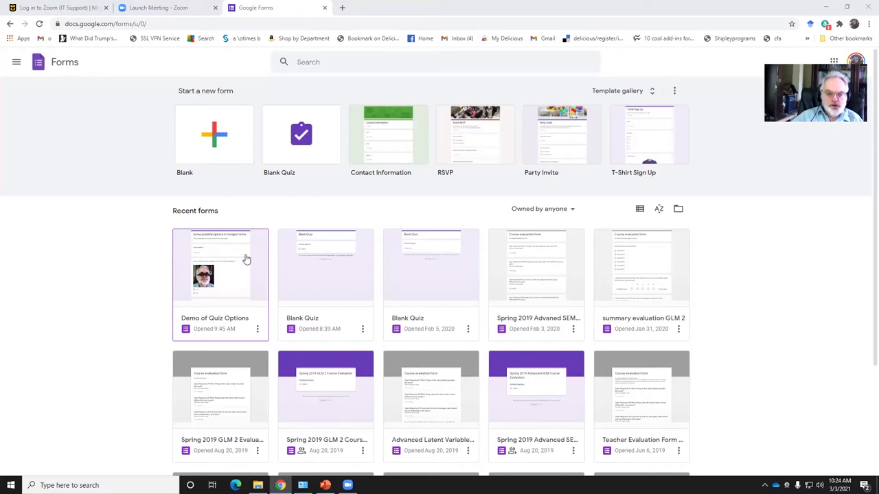
click(247, 259)
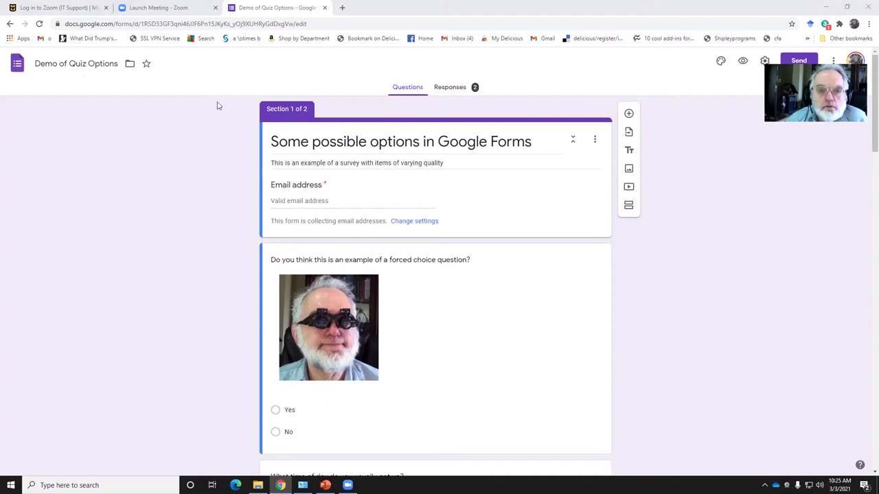
click(109, 61)
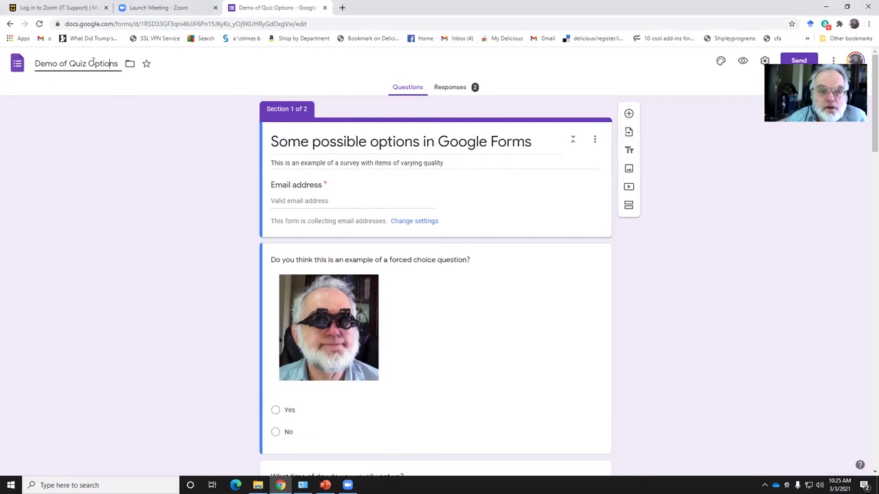
drag(118, 64, 36, 63)
click(56, 63)
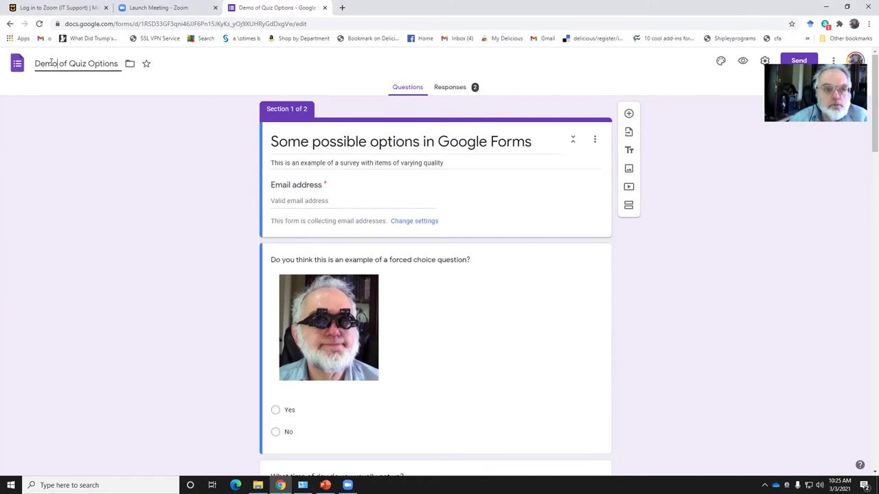
text(nstration)
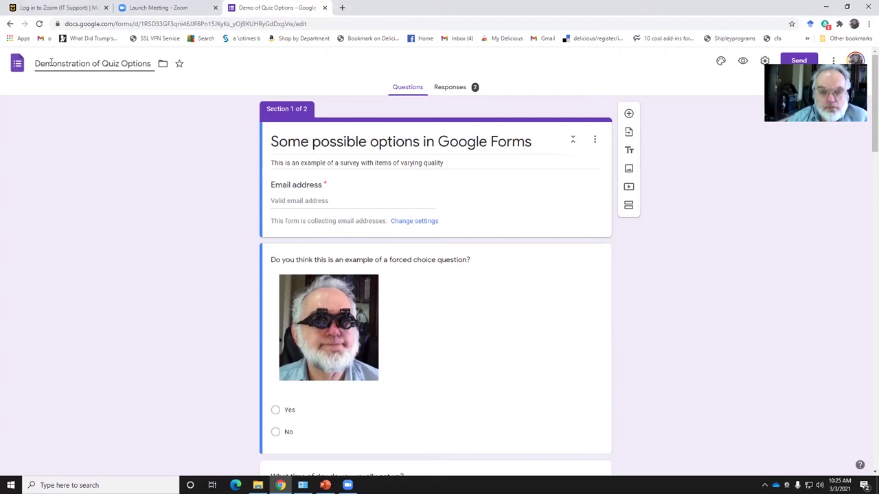
key(BackSpace)
key(BackSpace)
key(BackSpace)
key(BackSpace)
key(BackSpace)
key(BackSpace)
key(BackSpace)
key(BackSpace)
key(BackSpace)
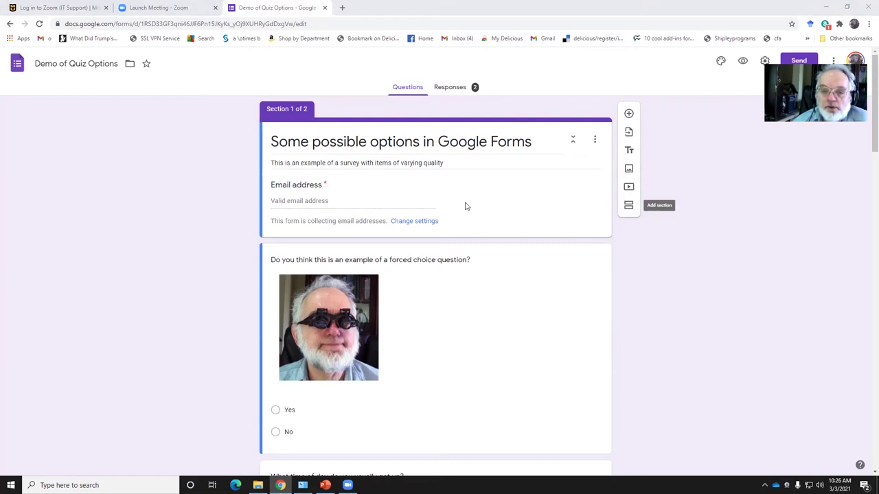
triple_click(223, 243)
triple_click(182, 158)
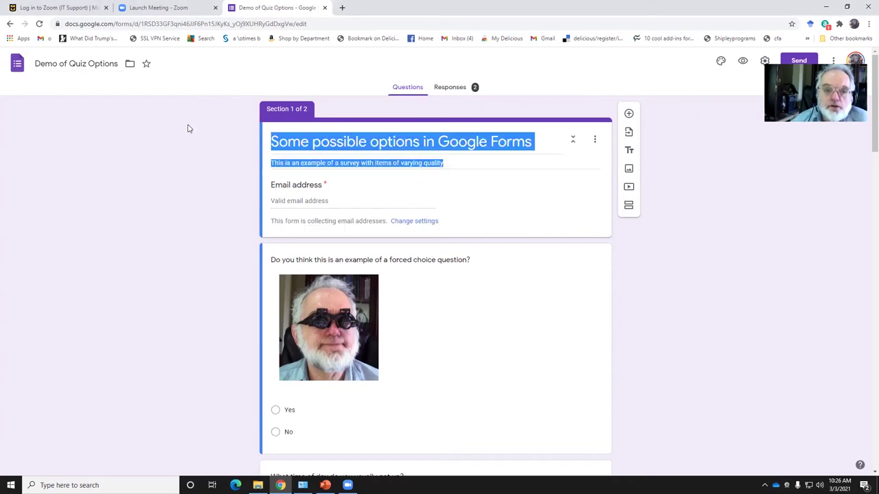
triple_click(303, 140)
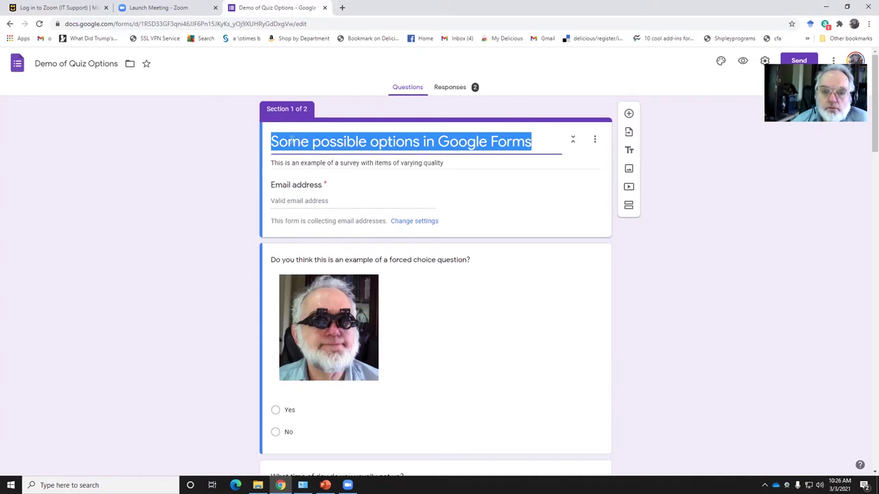
click(289, 141)
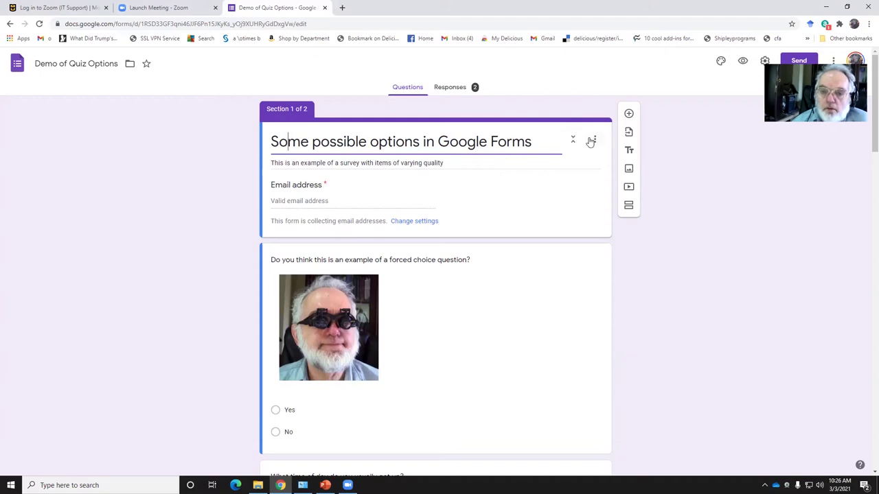
click(594, 140)
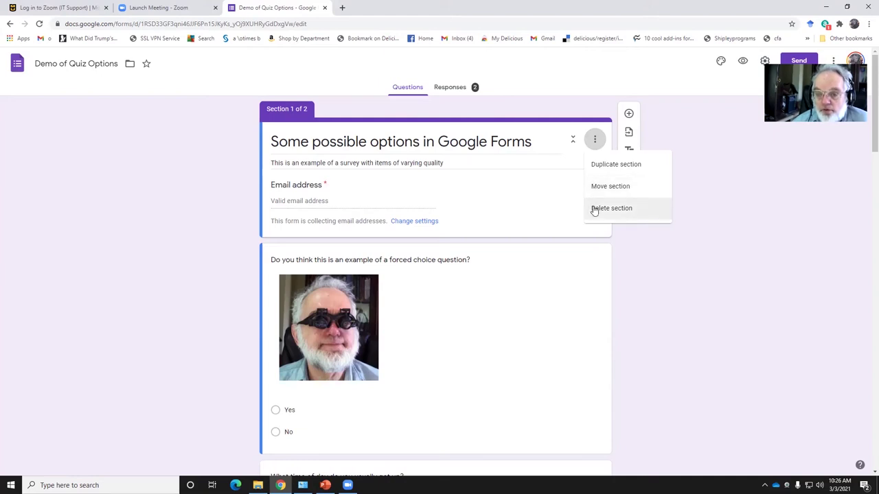
click(705, 216)
scroll(705, 215, down, 2)
scroll(700, 211, up, 1)
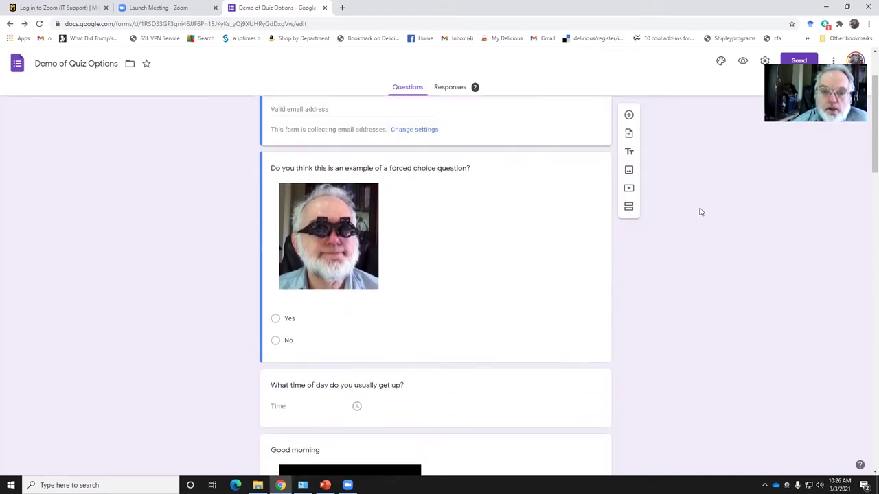
- Add a question after the forced-choice question titled 'What is the question'
click(474, 169)
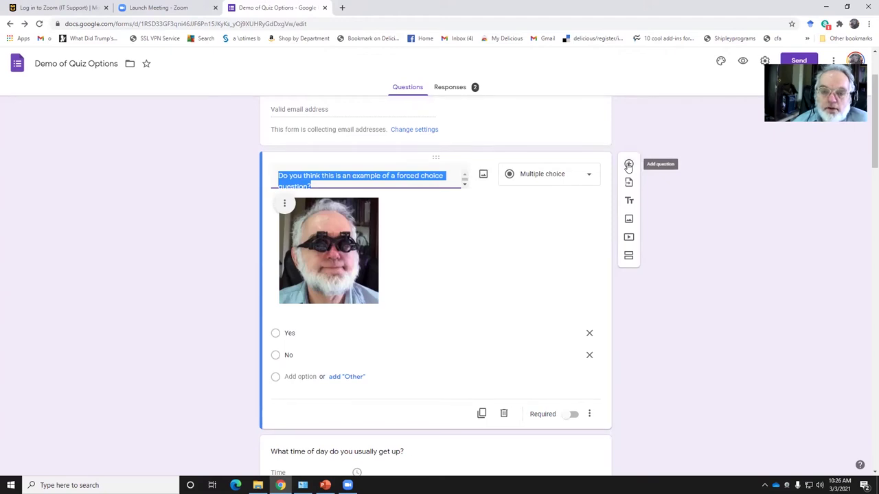
click(628, 165)
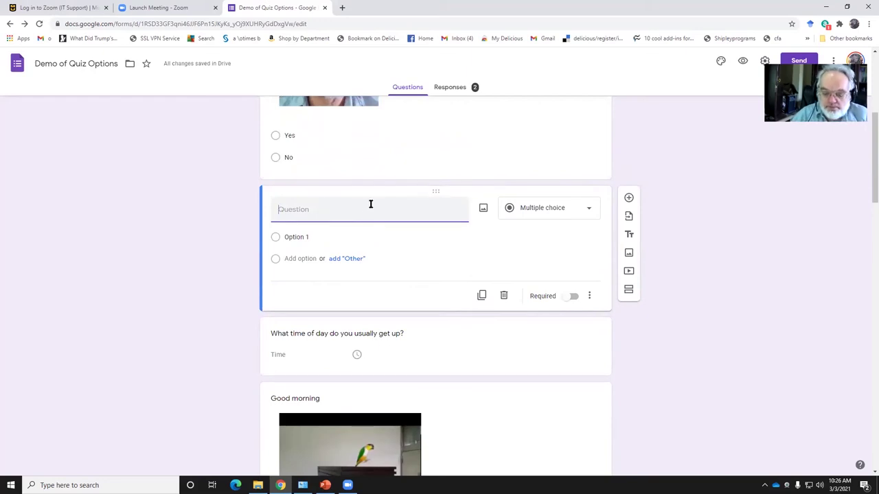
text(What is the ques)
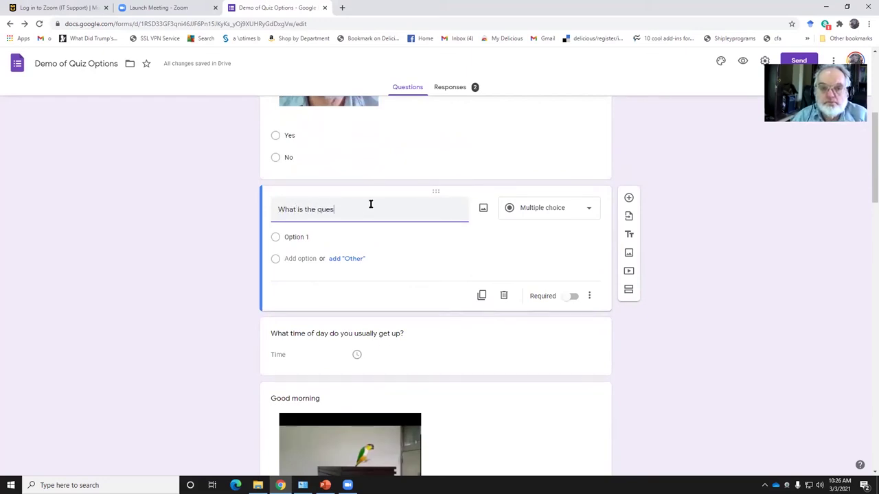
text(tion)
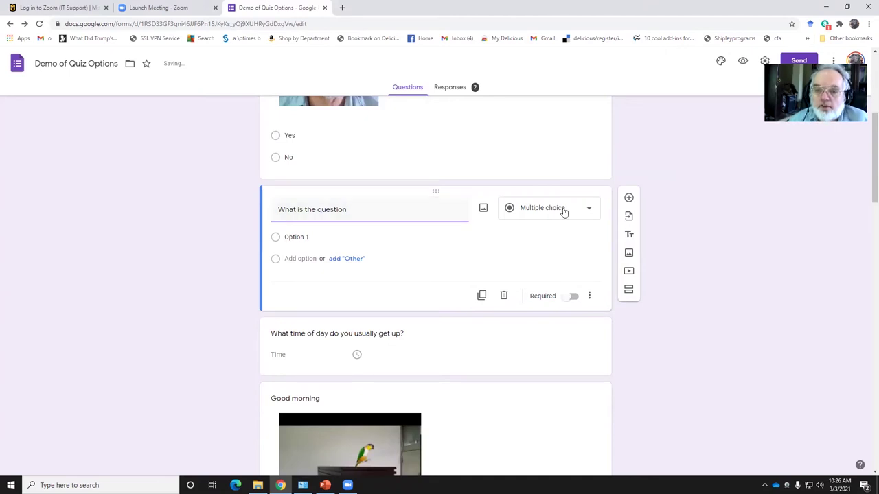
- Browse the question types and extra options, keeping the new question as multiple choice
click(563, 212)
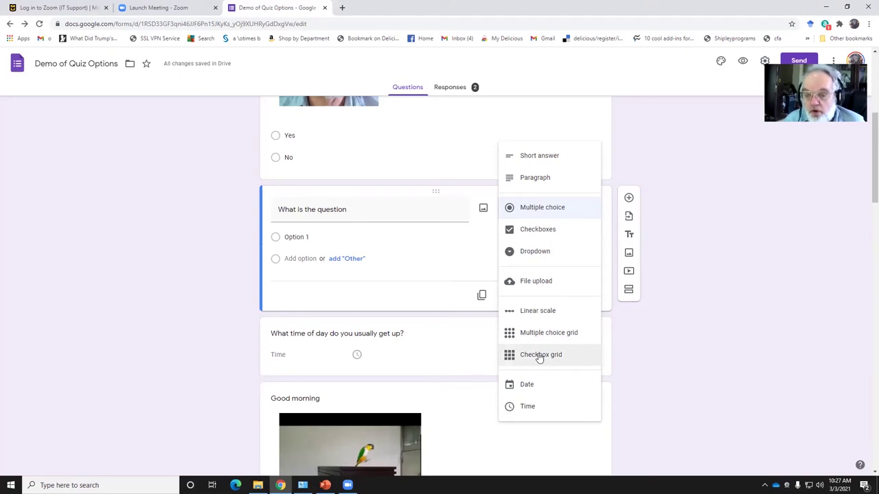
scroll(540, 357, down, 1)
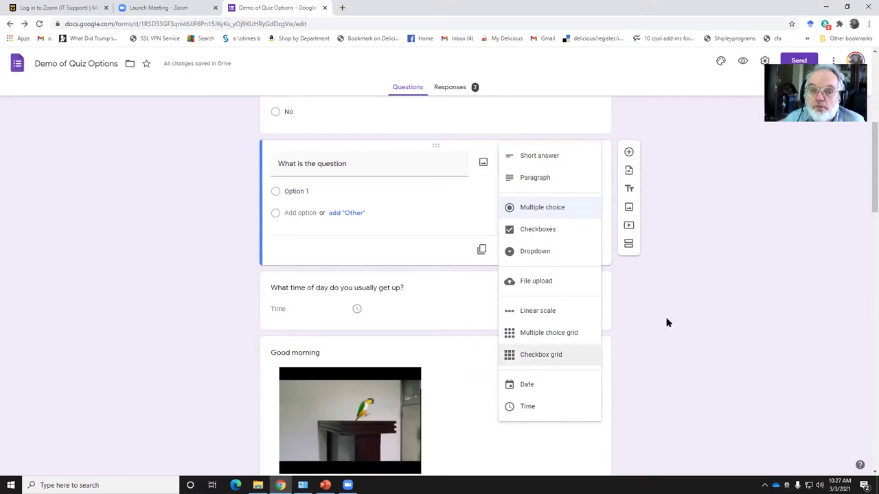
click(678, 295)
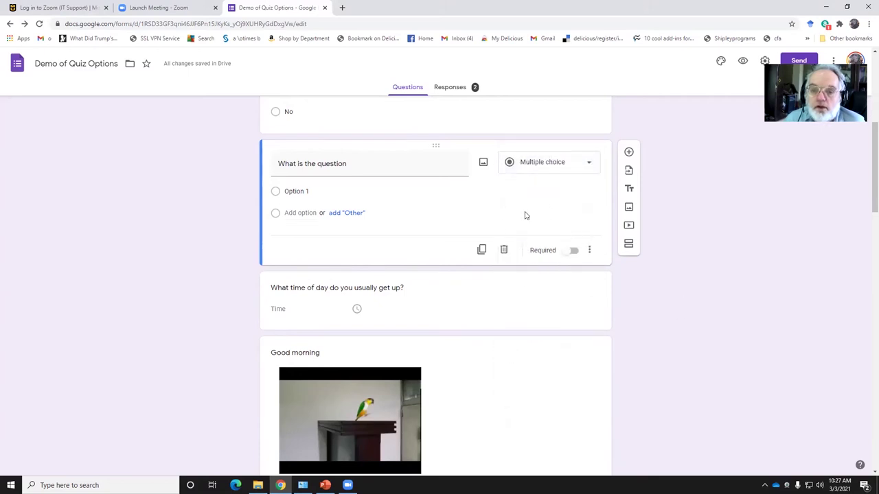
right_click(269, 147)
click(269, 147)
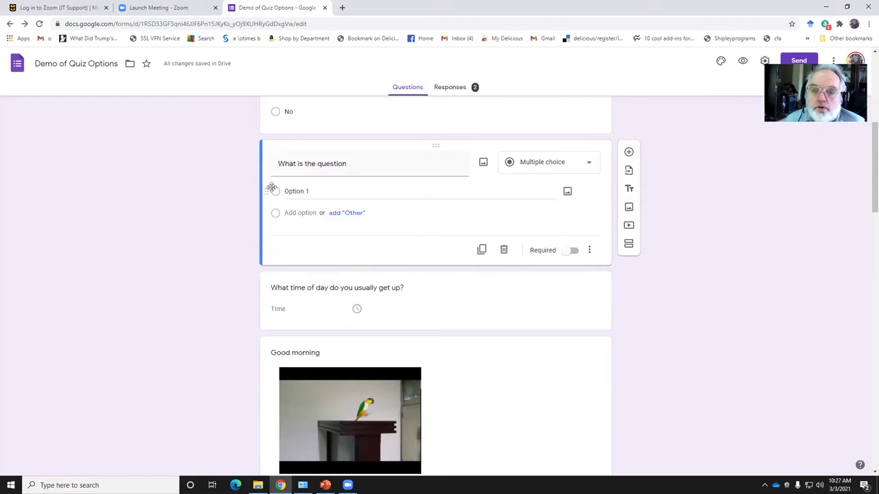
click(589, 250)
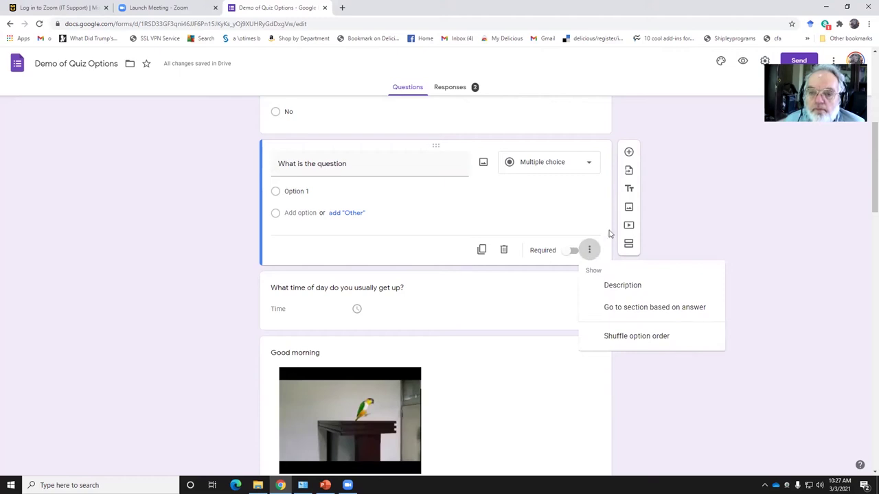
click(718, 189)
right_click(590, 248)
click(580, 224)
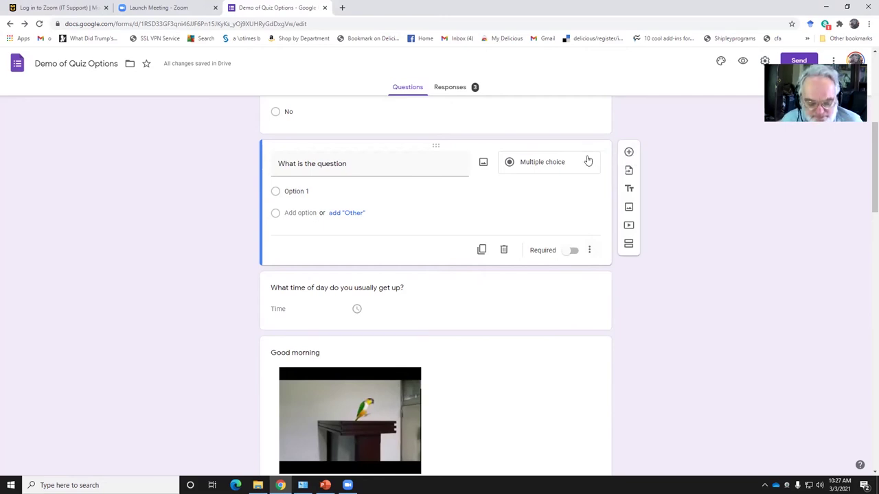
- Undo twice to clear the title and remove the draft question card
key(ctrl+z)
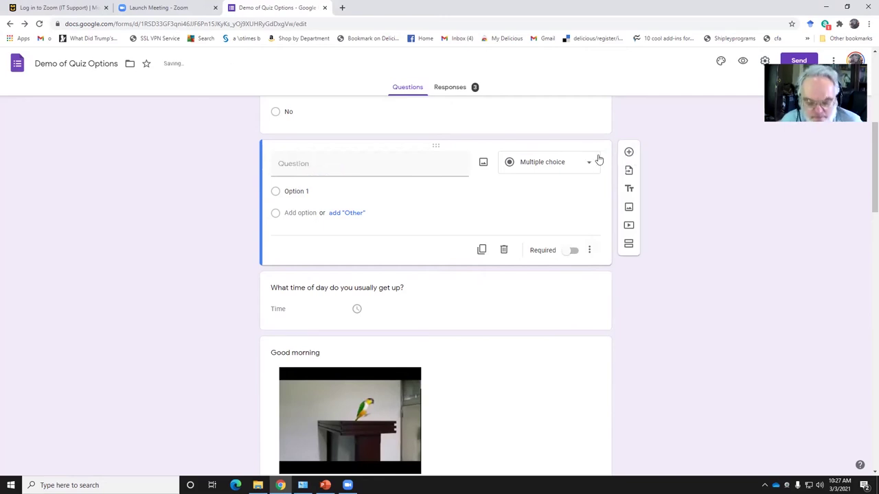
key(ctrl+z)
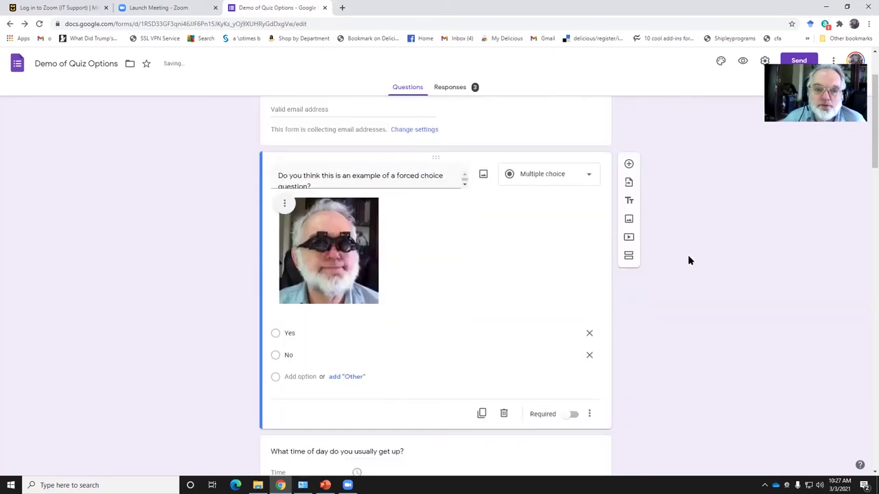
scroll(690, 260, up, 2)
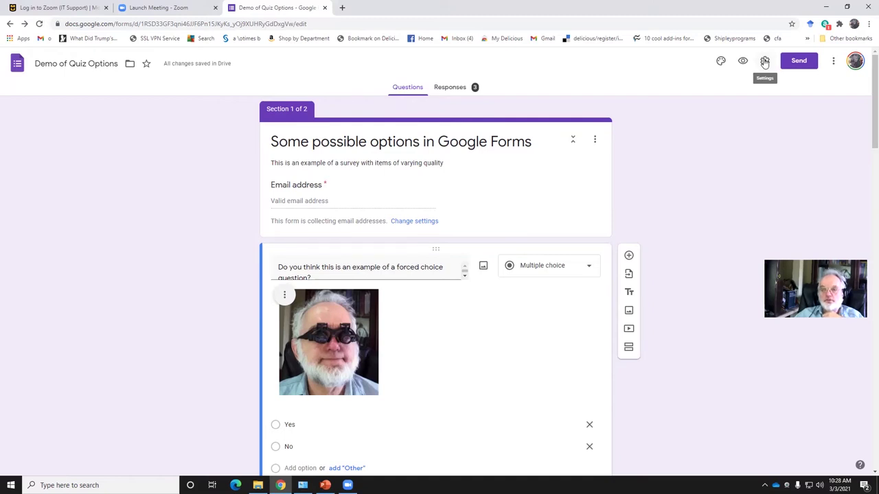
click(765, 61)
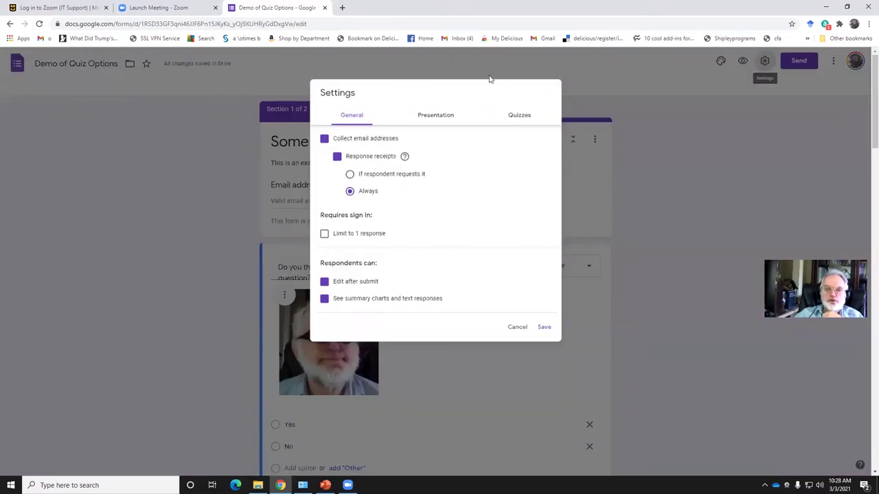
drag(530, 166, 330, 172)
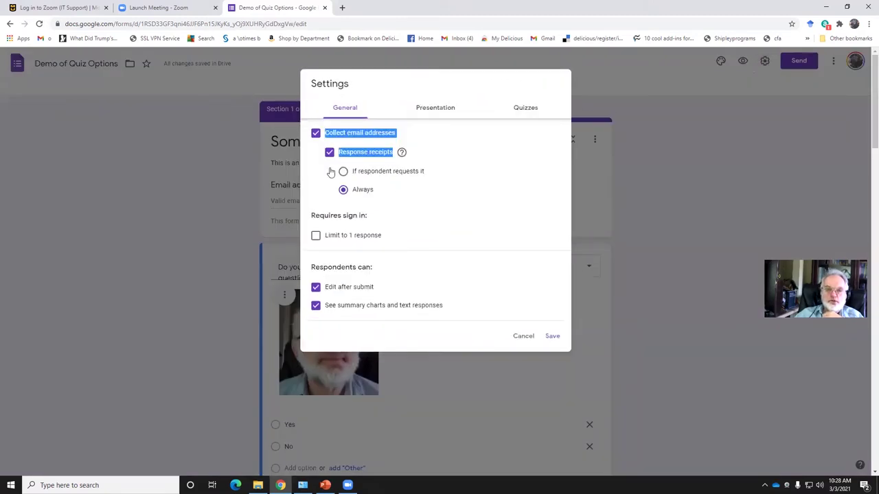
click(342, 134)
click(317, 134)
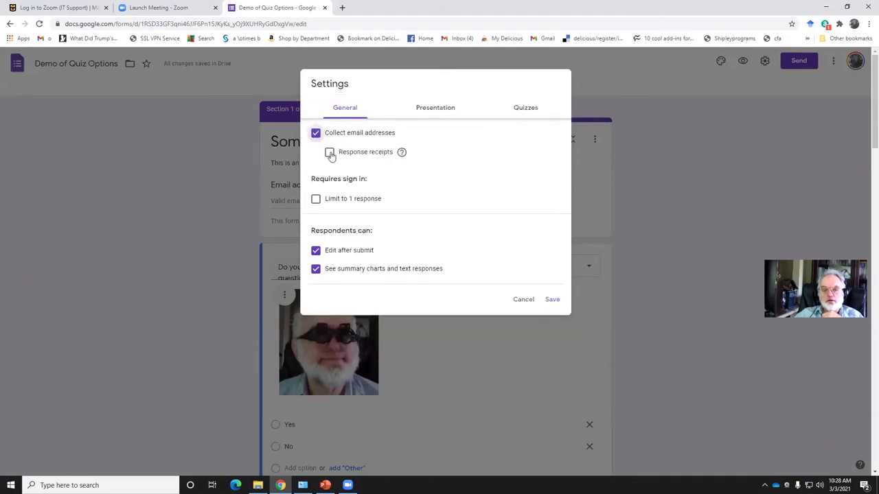
click(331, 154)
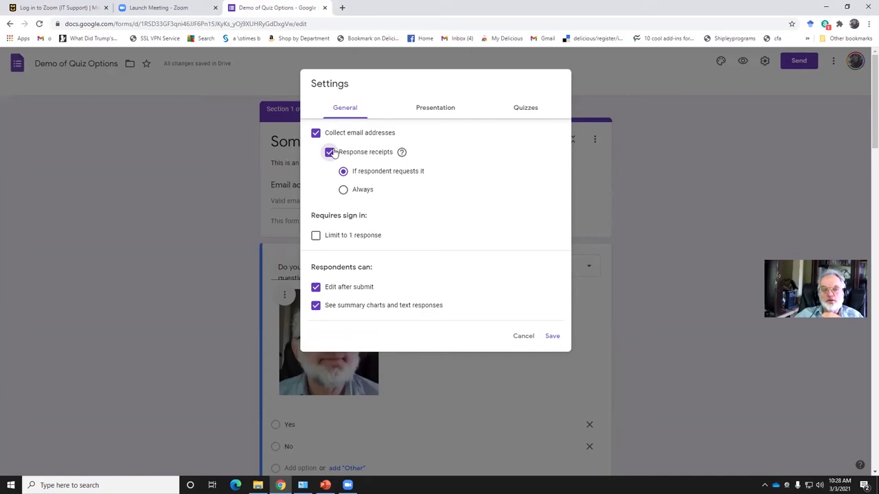
click(344, 189)
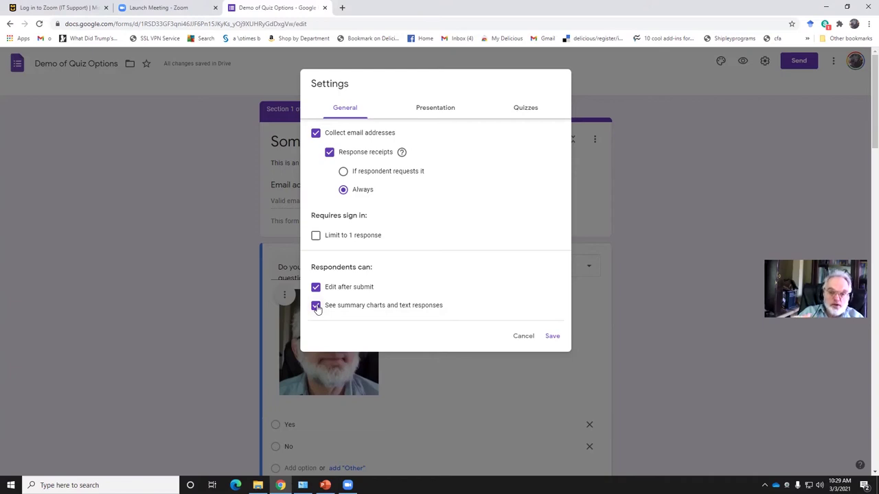
click(522, 336)
click(263, 274)
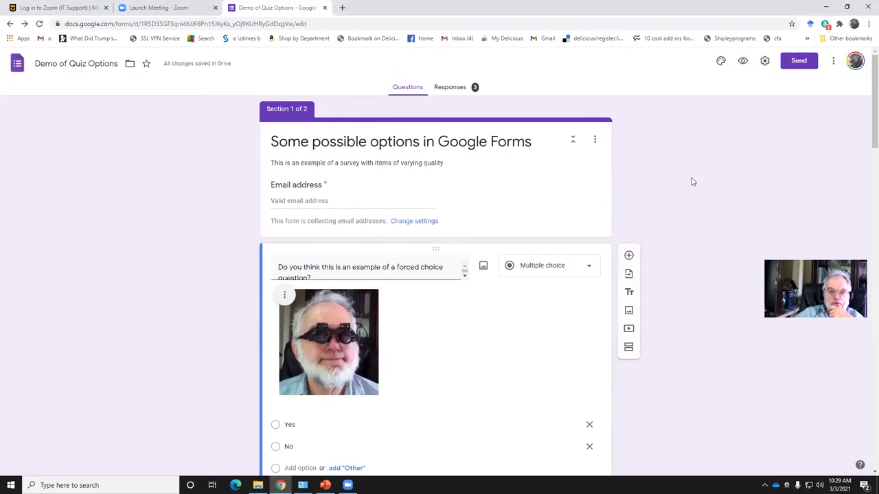
scroll(696, 204, down, 1)
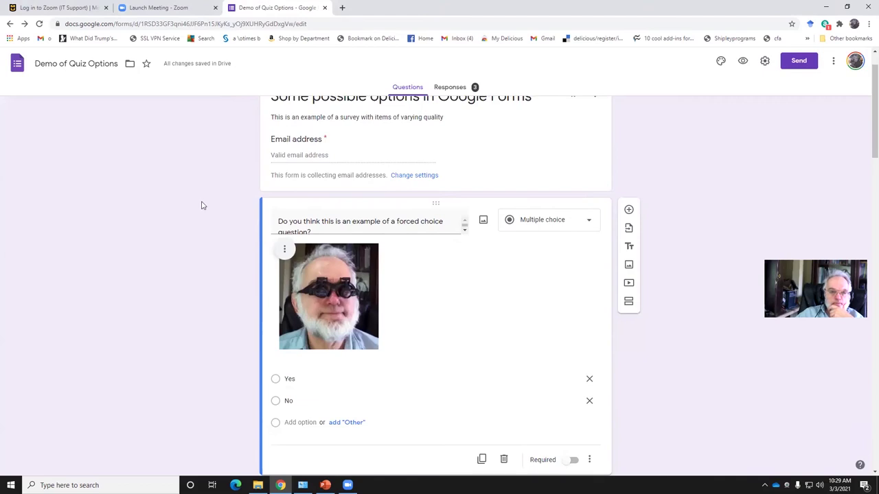
click(278, 250)
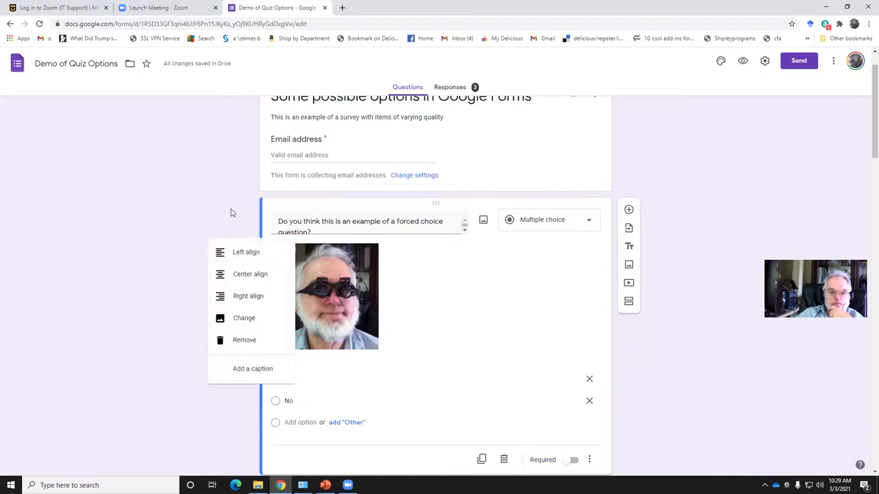
click(231, 212)
click(281, 250)
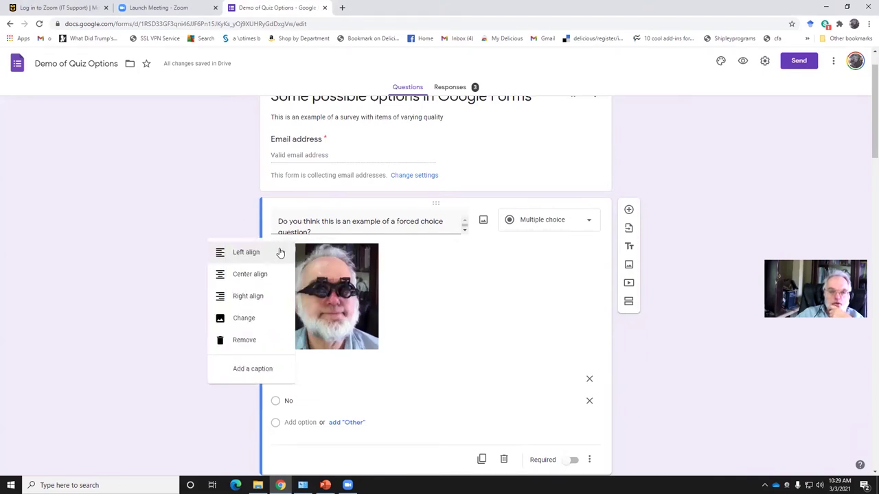
click(246, 277)
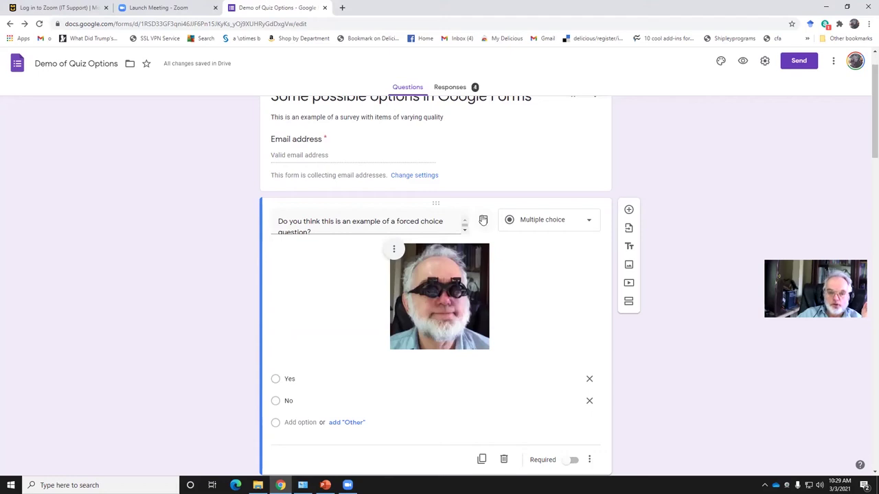
click(451, 273)
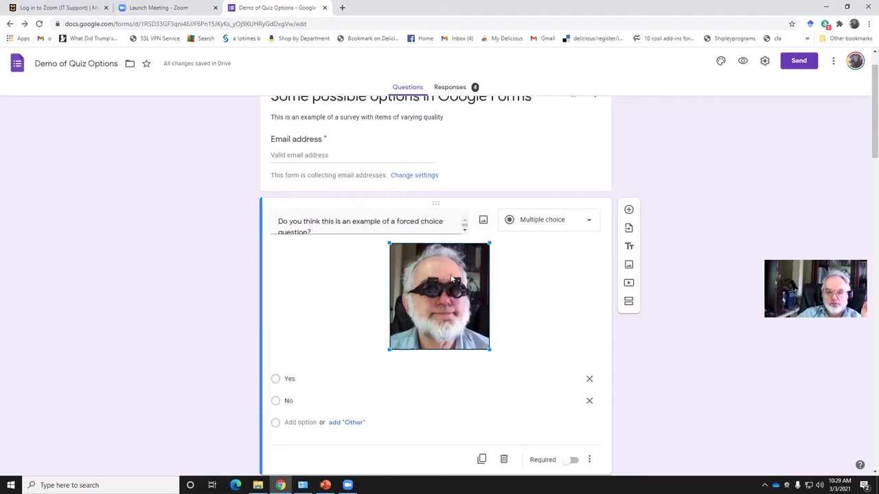
mouse_move(490, 350)
mouse_down()
mouse_move(537, 383)
mouse_move(490, 352)
mouse_up()
click(248, 249)
scroll(247, 247, down, 1)
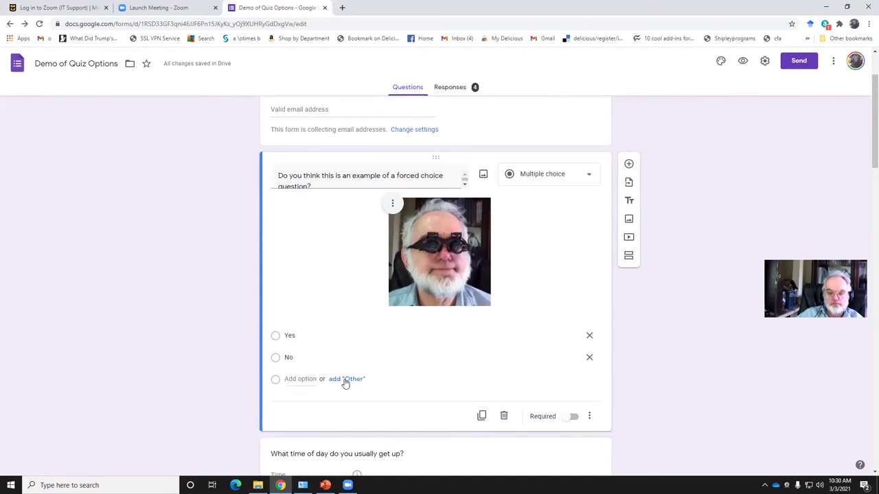
click(293, 379)
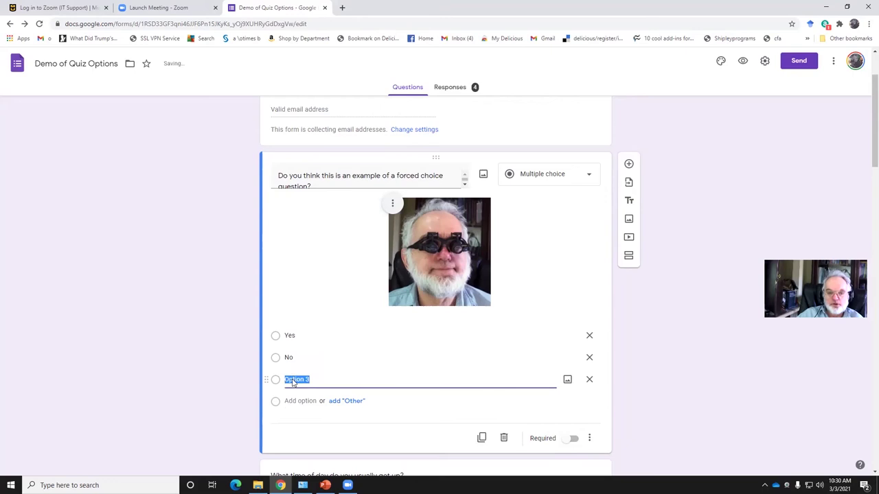
click(589, 379)
click(590, 380)
scroll(630, 337, down, 4)
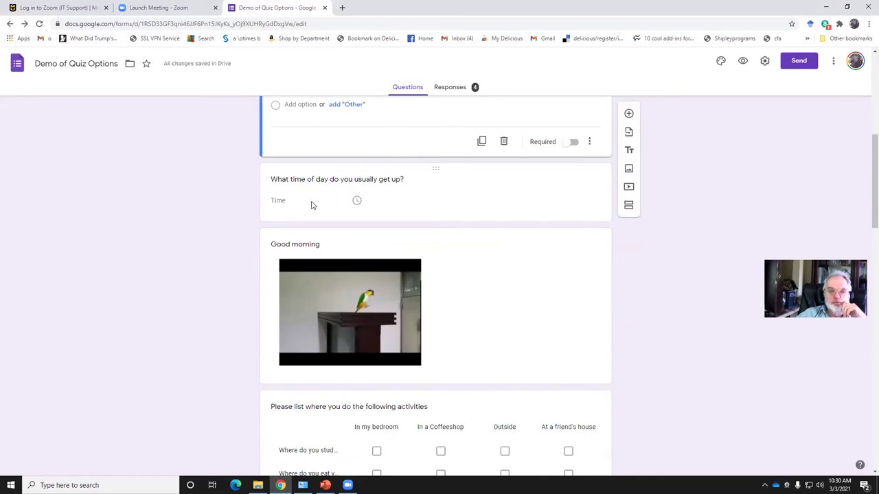
- Review the wake-up time question and remaining questions, then preview the form as a respondent
click(294, 200)
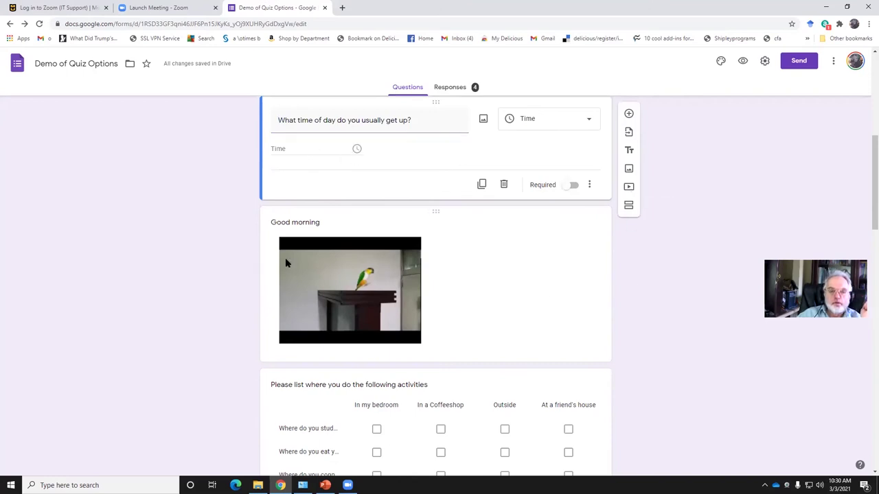
scroll(267, 249, down, 1)
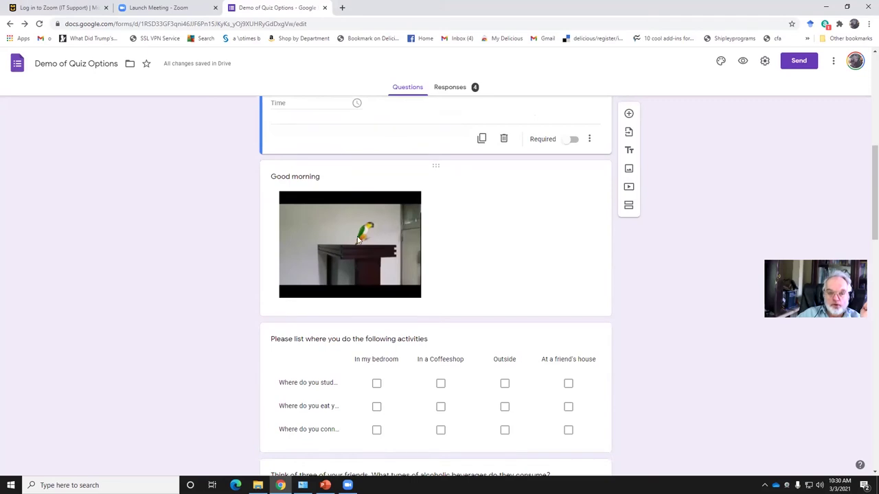
scroll(386, 254, down, 4)
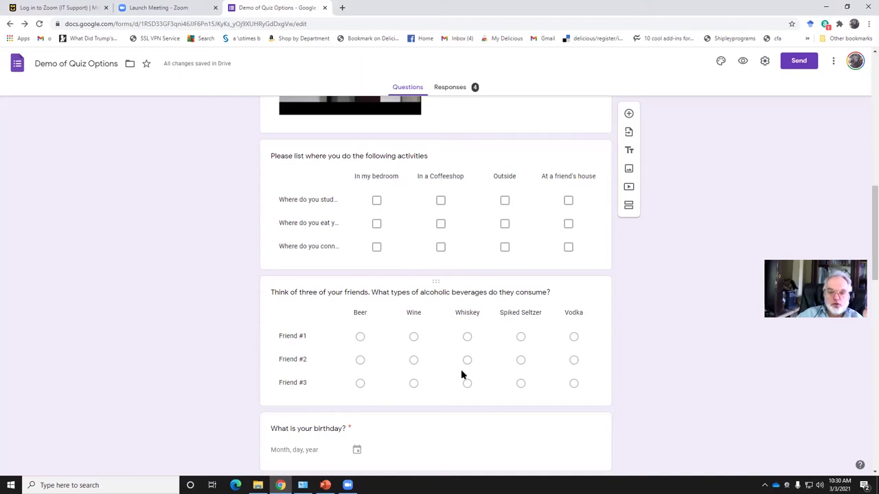
scroll(356, 337, down, 1)
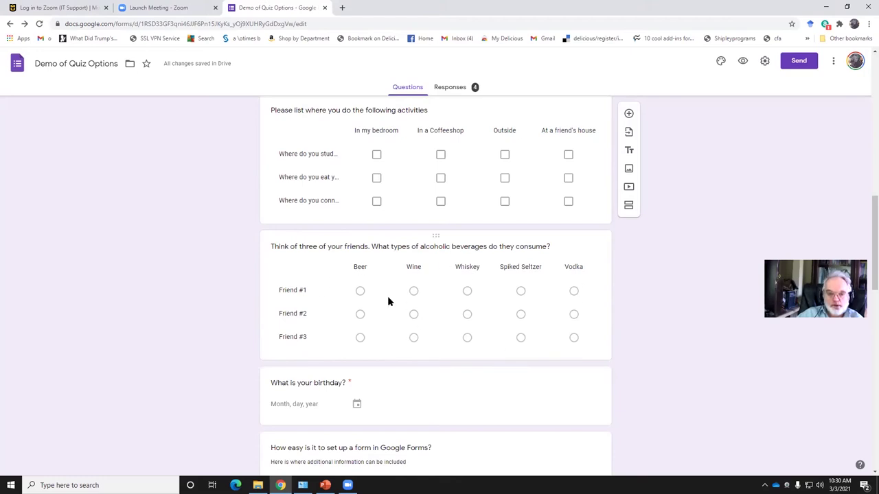
scroll(389, 300, down, 2)
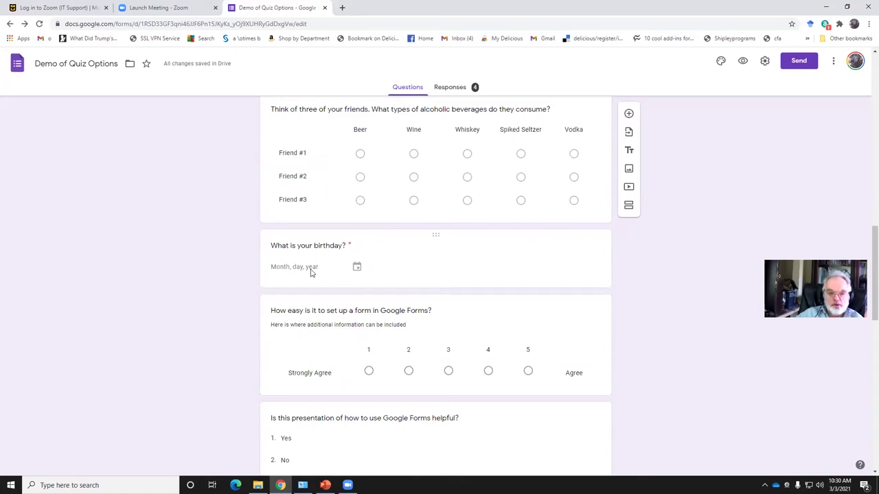
scroll(311, 271, down, 2)
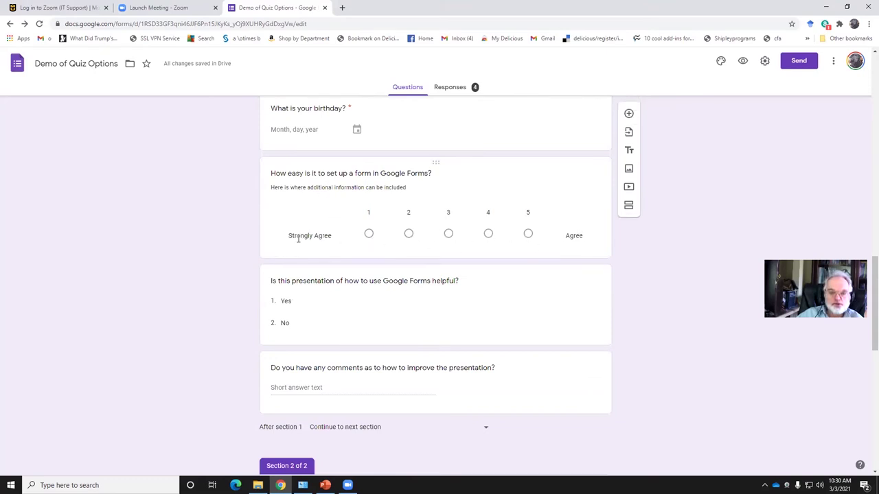
scroll(300, 238, down, 1)
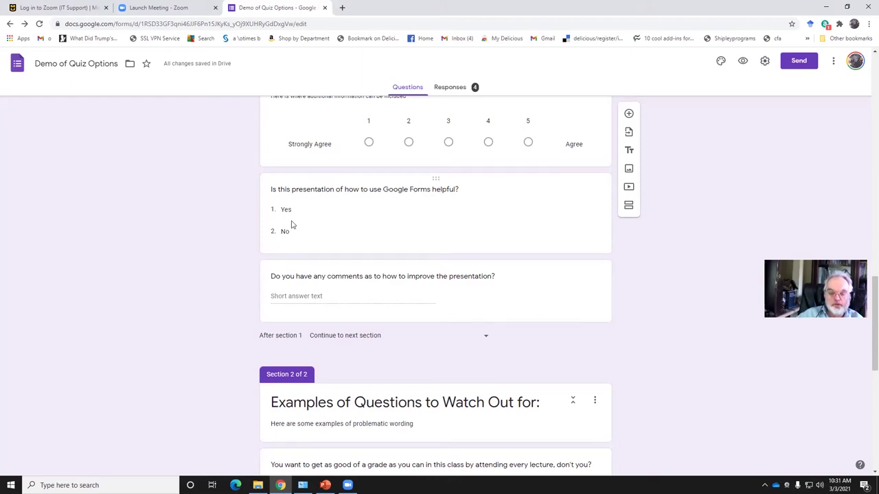
scroll(255, 245, down, 1)
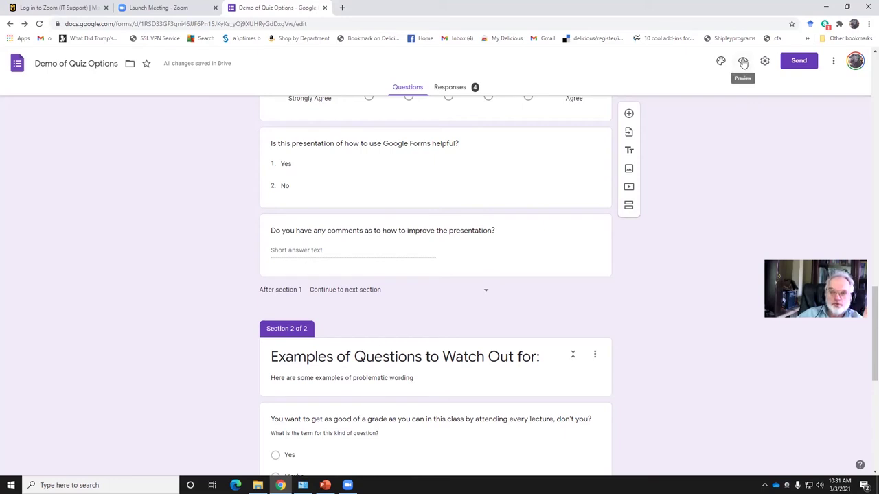
click(742, 64)
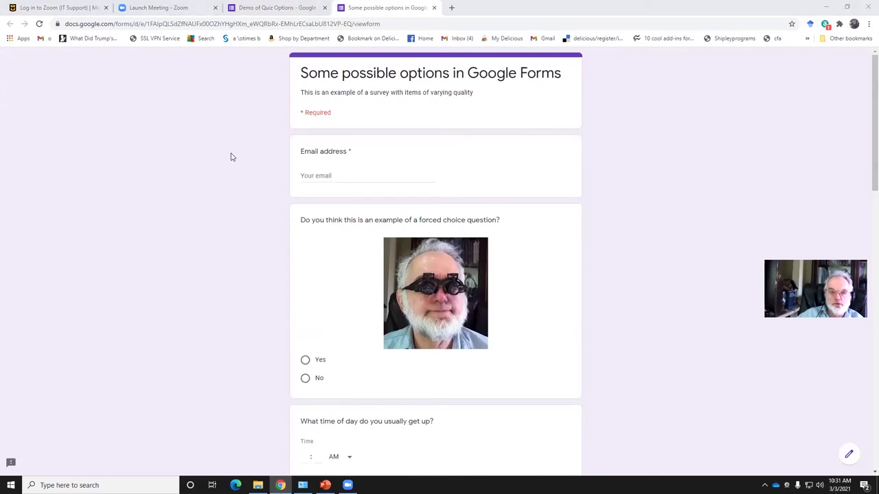
- Test the forced-choice question by picking Yes, then No, then clearing the selection
scroll(234, 157, down, 2)
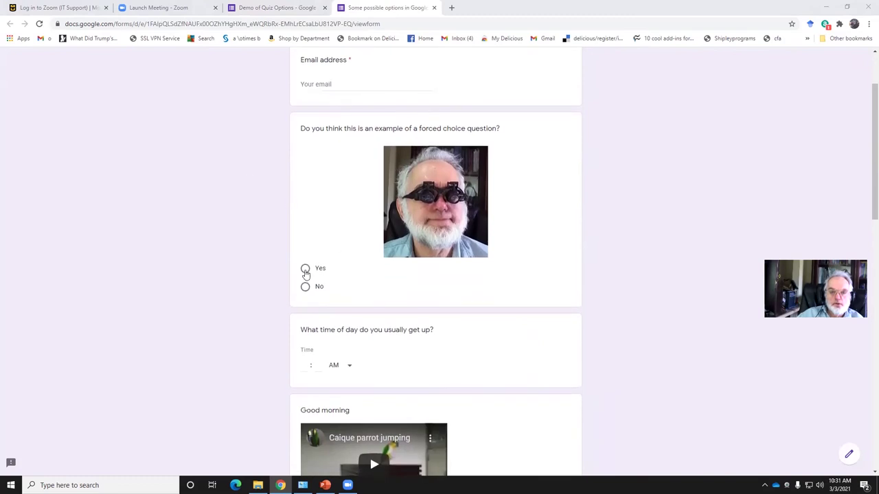
click(305, 270)
click(305, 287)
click(556, 307)
- Enter 06:00 AM as the wake-up time answer
scroll(227, 245, down, 1)
scroll(227, 245, down, 1)
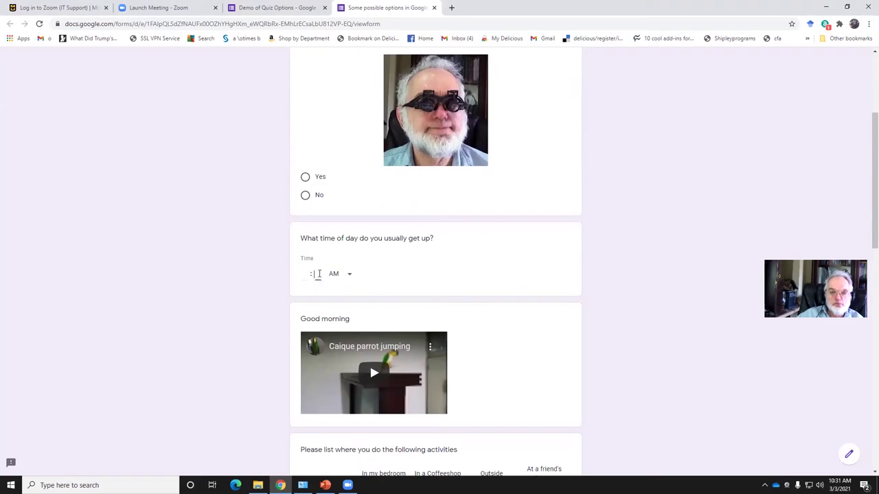
click(306, 273)
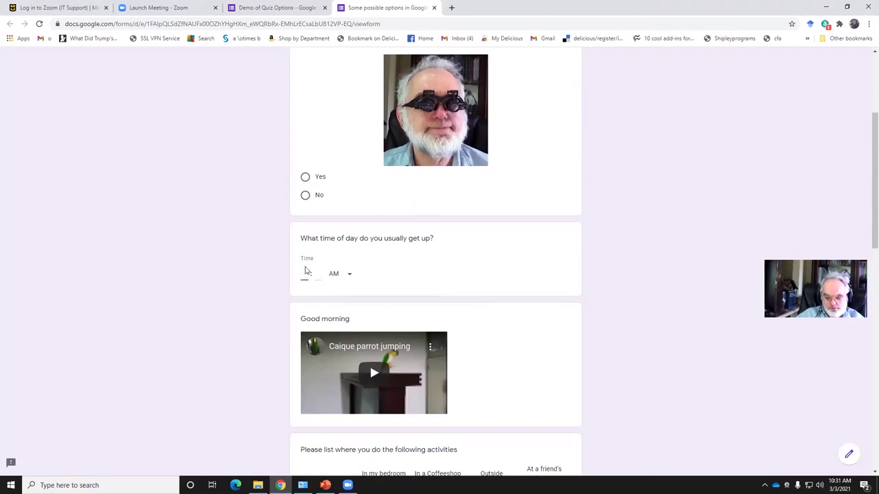
text(6 : )
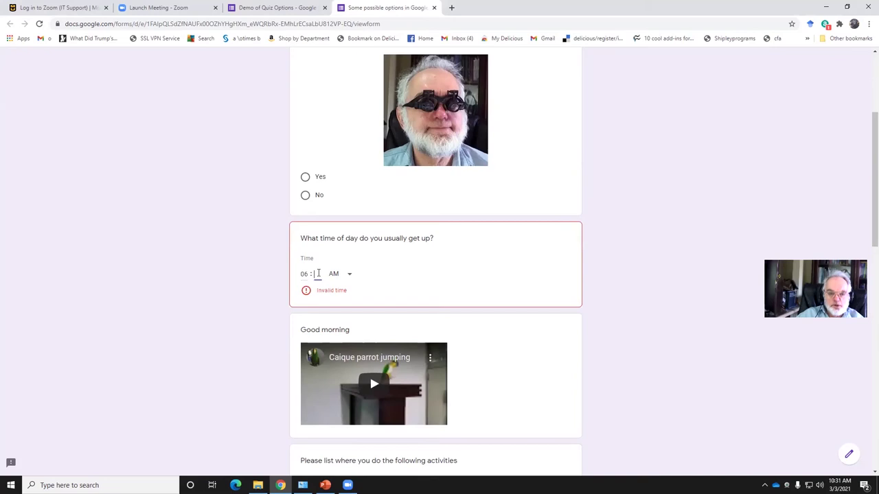
text(00)
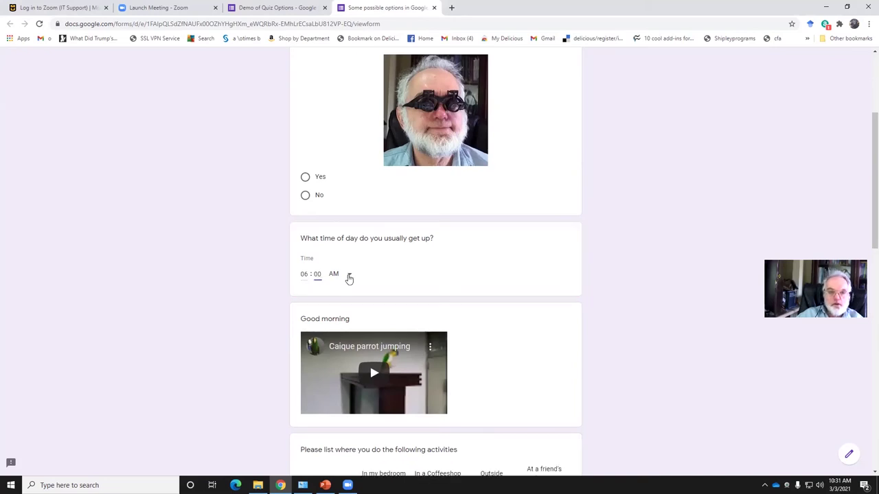
click(349, 277)
click(339, 278)
- Play and then pause the Good morning parrot video
scroll(422, 271, down, 2)
click(375, 280)
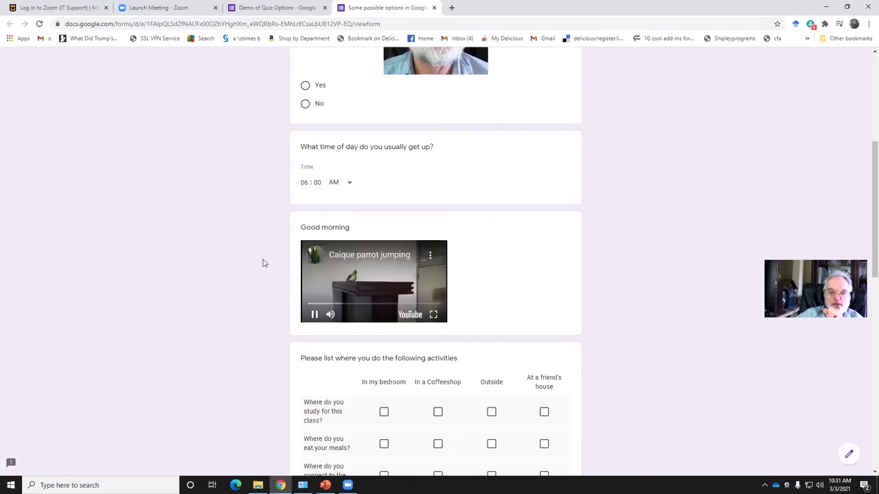
click(314, 314)
- Answer the studying question with only In my bedroom ticked
scroll(223, 236, down, 2)
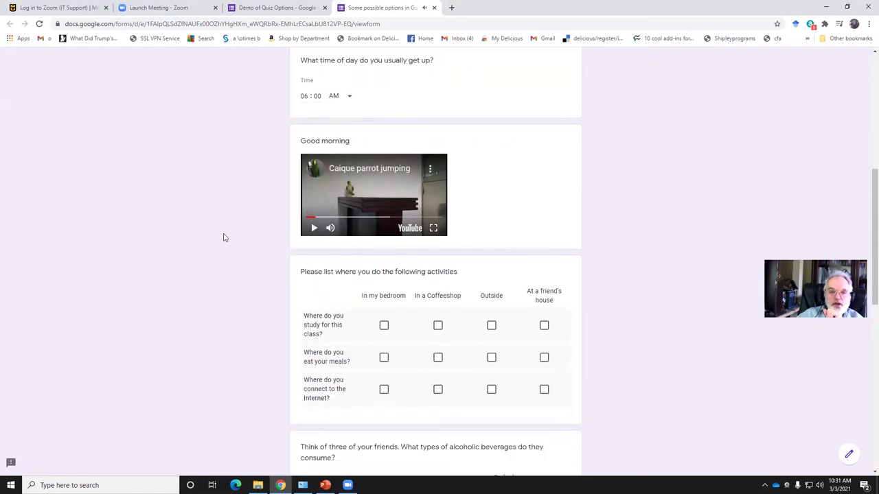
scroll(223, 237, down, 1)
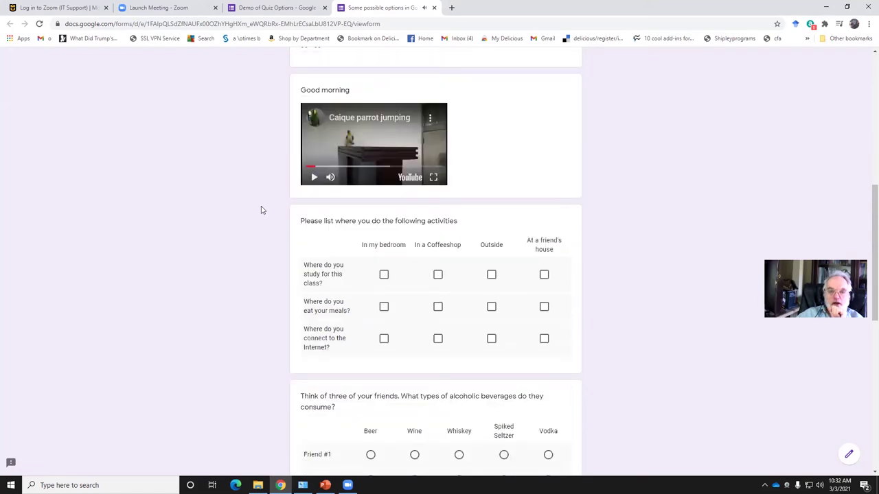
click(385, 276)
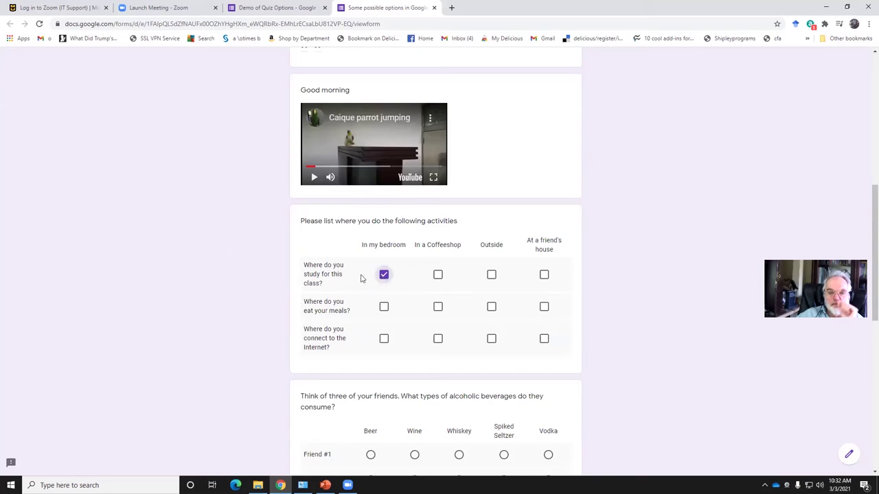
click(385, 280)
click(385, 278)
click(439, 277)
click(385, 277)
click(438, 276)
click(384, 275)
- Set Friend #1's answer on the alcoholic beverages grid to Spiked Seltzer
scroll(354, 280, down, 2)
click(371, 364)
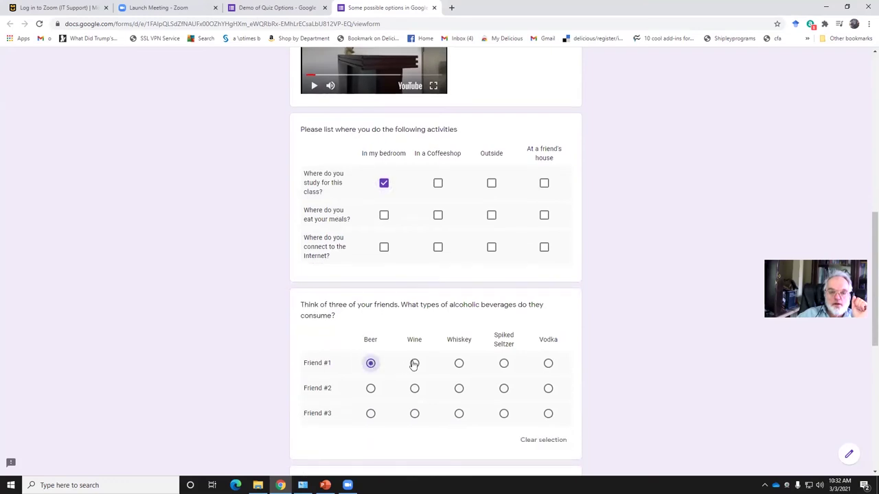
click(414, 363)
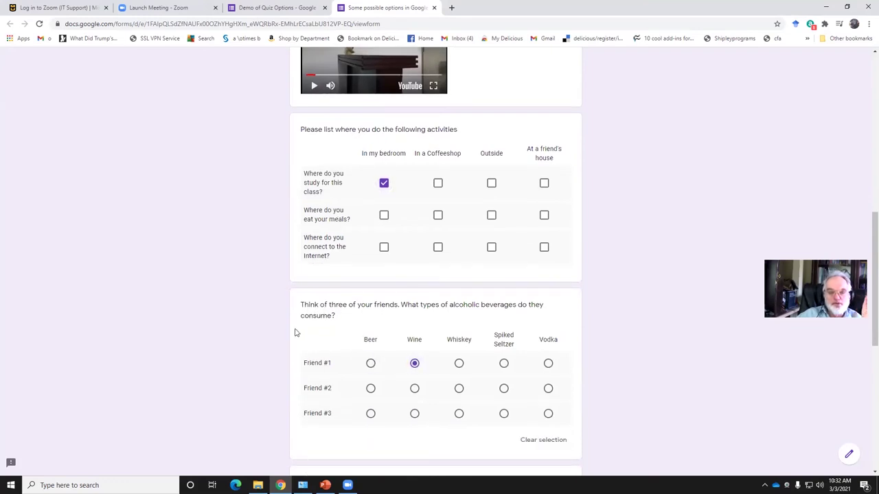
click(370, 363)
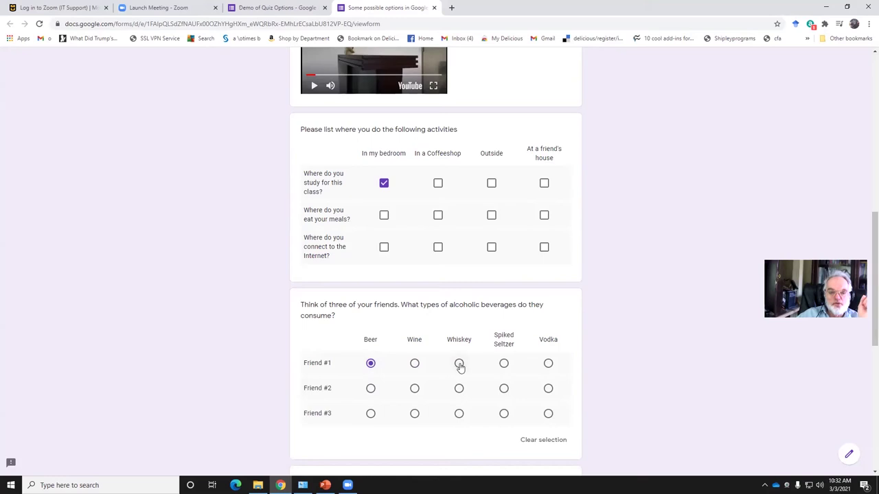
click(504, 363)
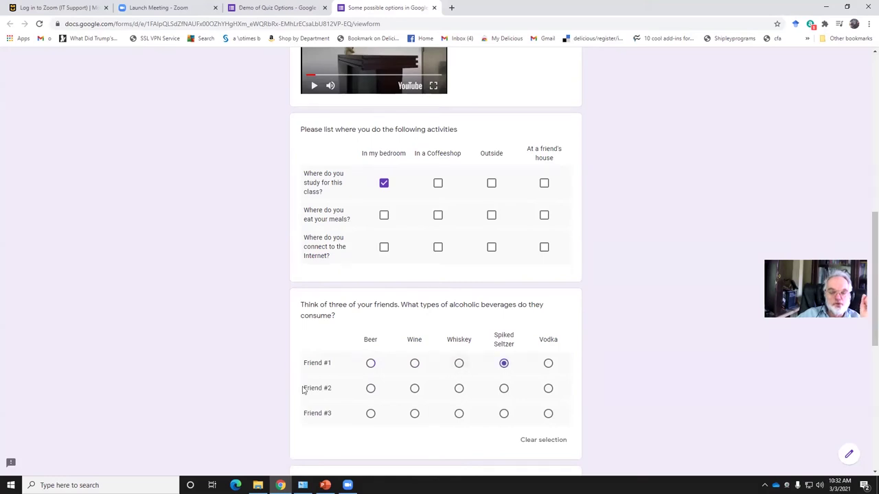
scroll(302, 388, down, 3)
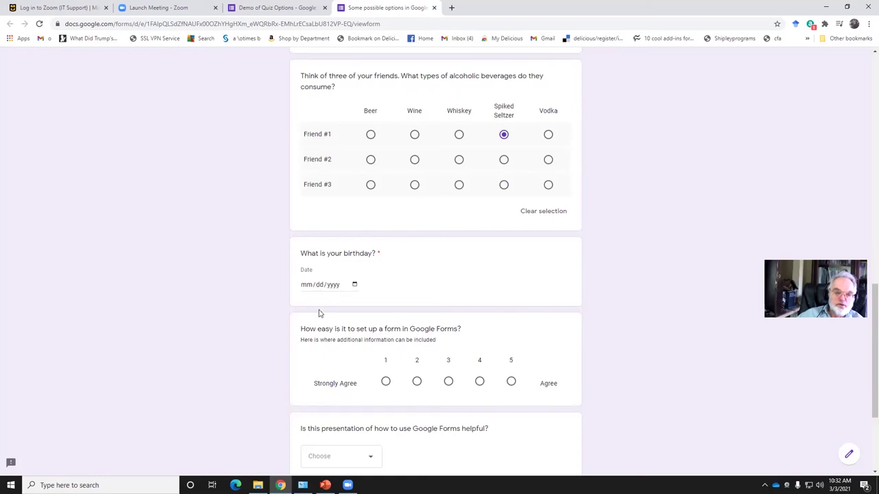
click(355, 285)
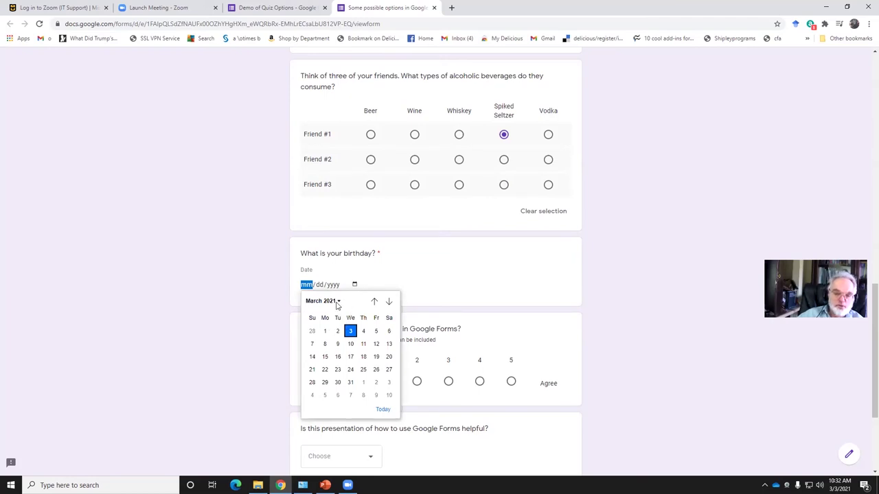
click(281, 267)
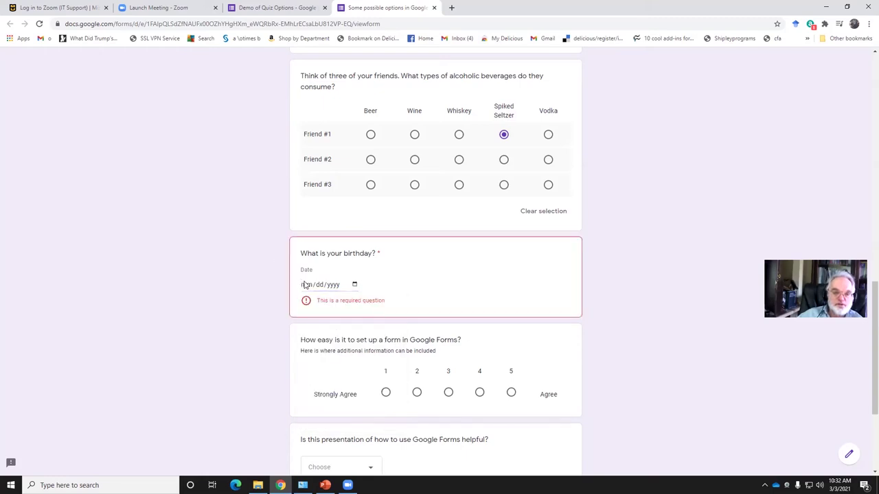
click(310, 287)
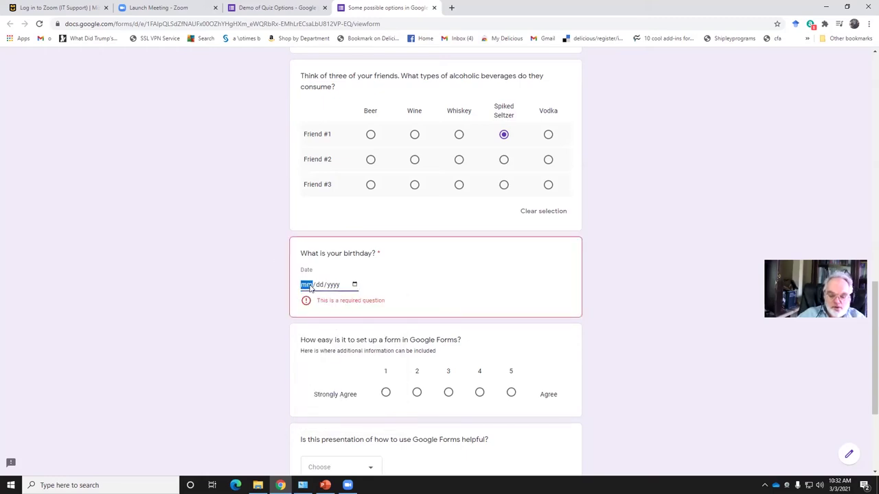
text(02/)
text(14/000)
text(14/1956)
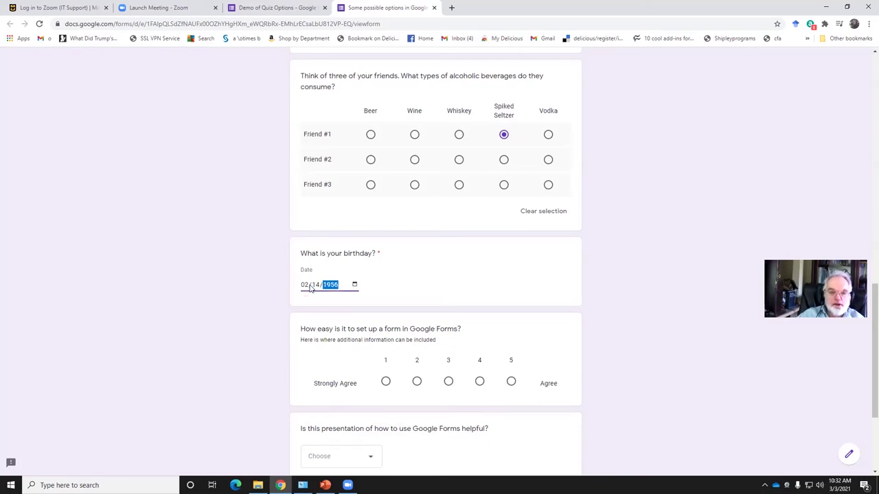
click(289, 301)
- Answer Yes in the helpfulness question's dropdown
scroll(255, 300, down, 2)
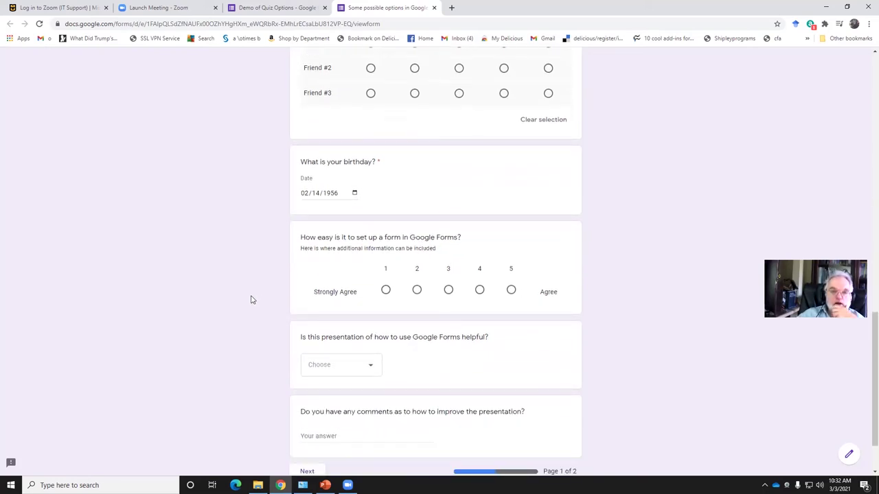
scroll(321, 265, down, 1)
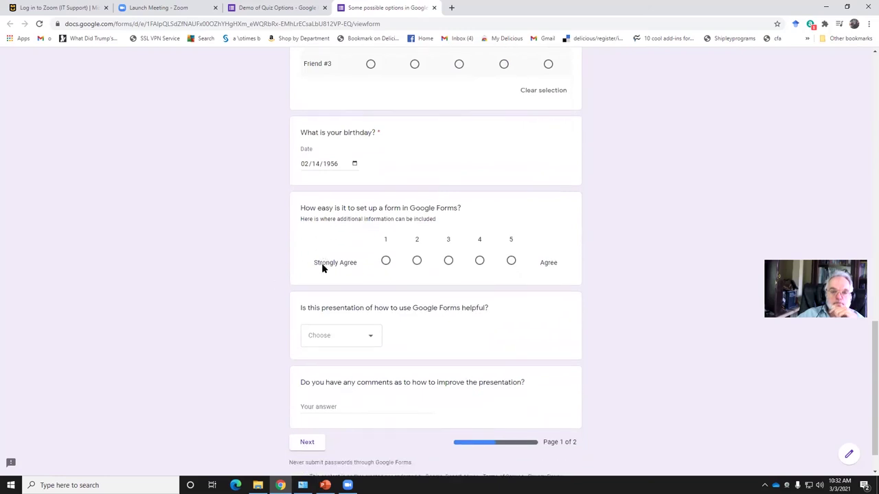
scroll(304, 293, down, 1)
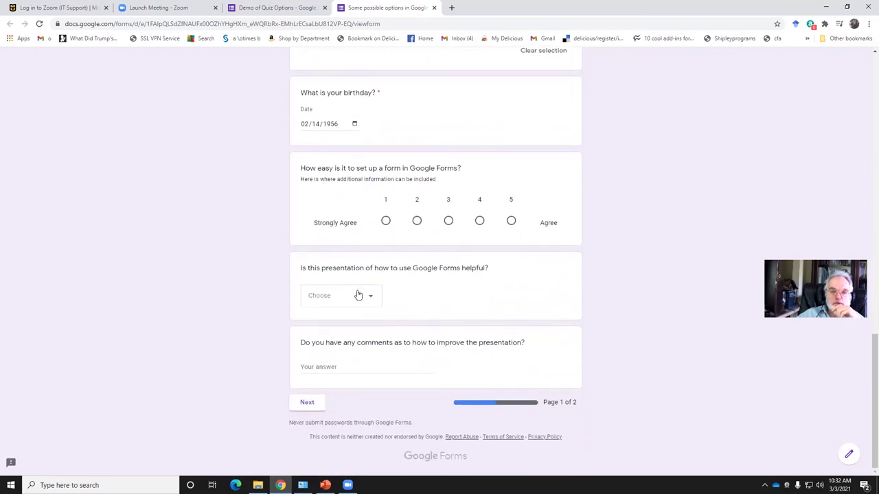
click(371, 296)
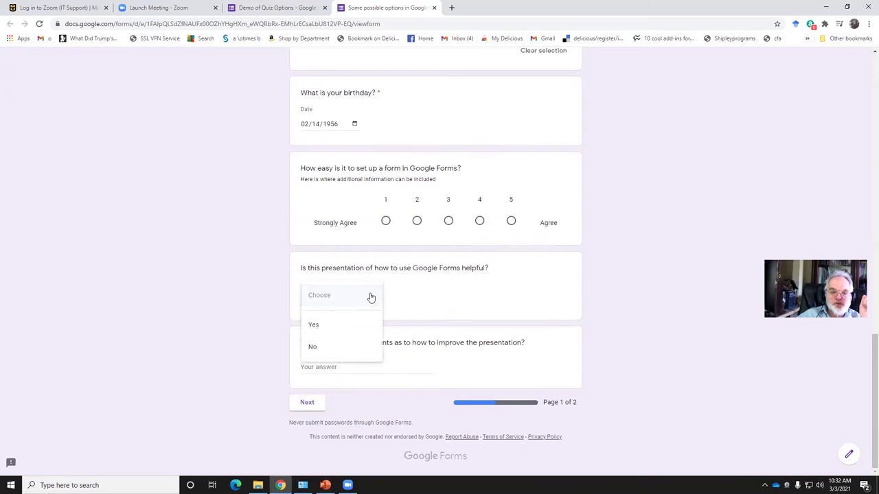
click(337, 330)
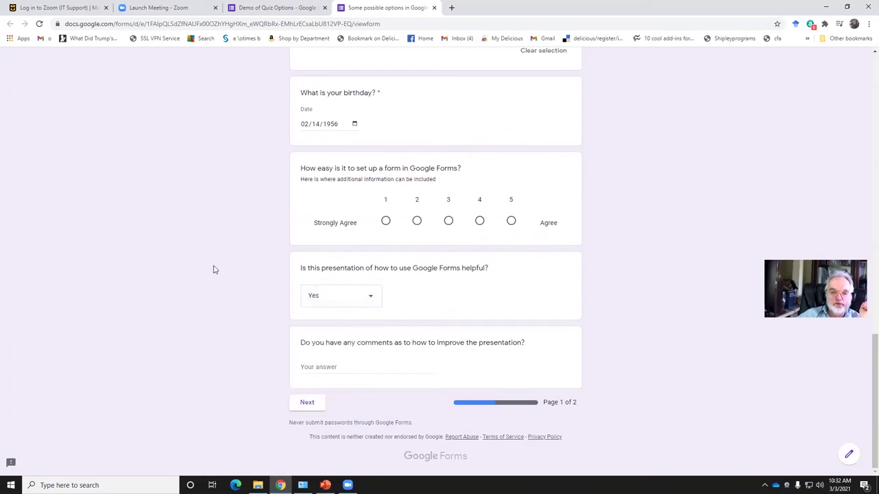
- Fill the required e-mail address from autofill and continue to the second page
click(312, 369)
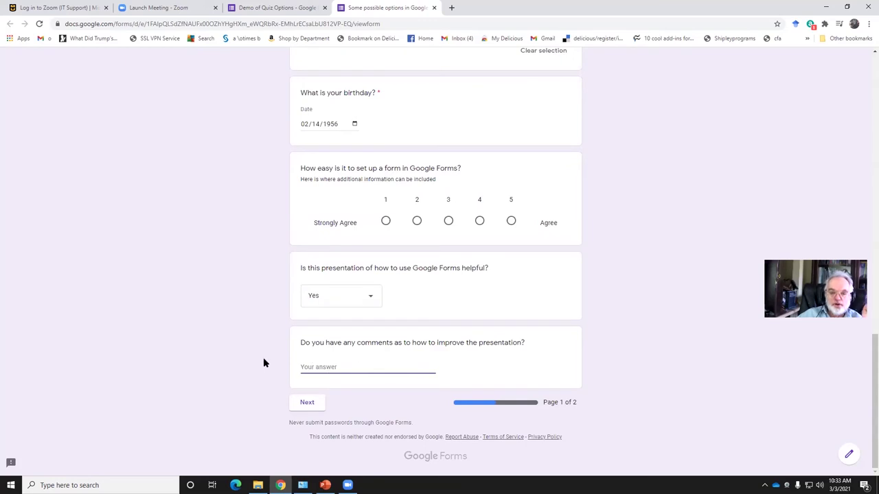
click(307, 403)
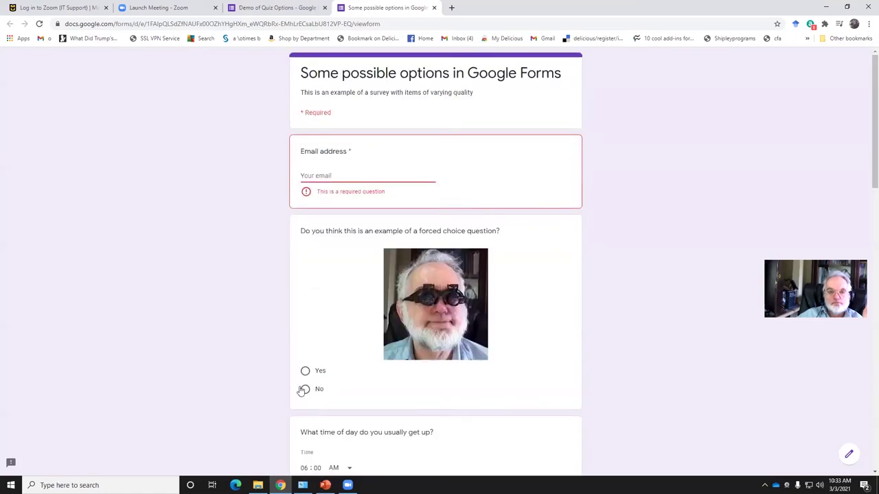
scroll(240, 258, down, 6)
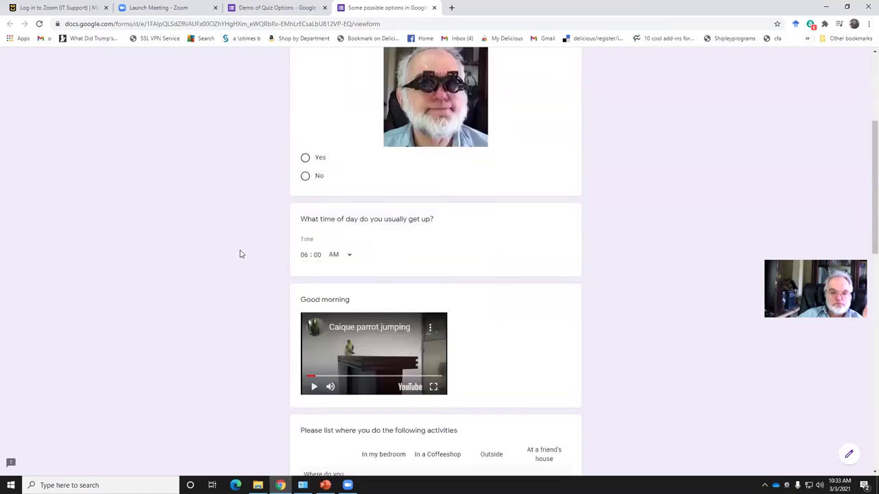
scroll(239, 256, down, 10)
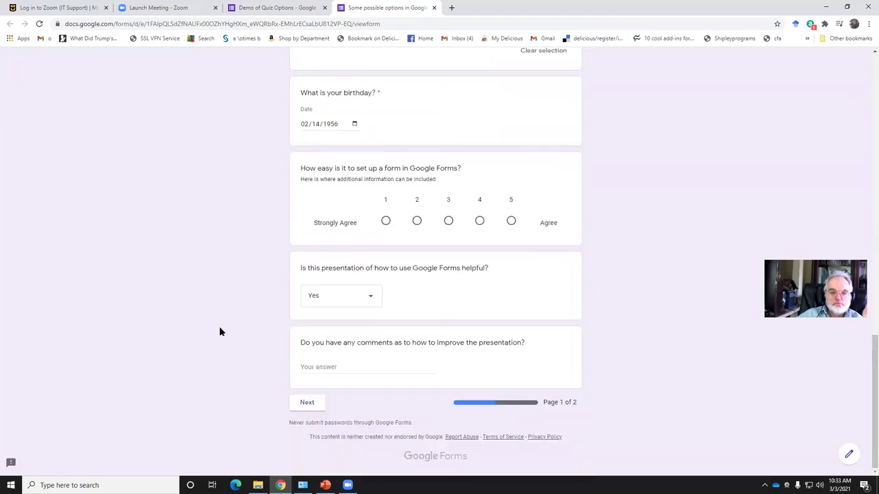
click(310, 403)
click(339, 175)
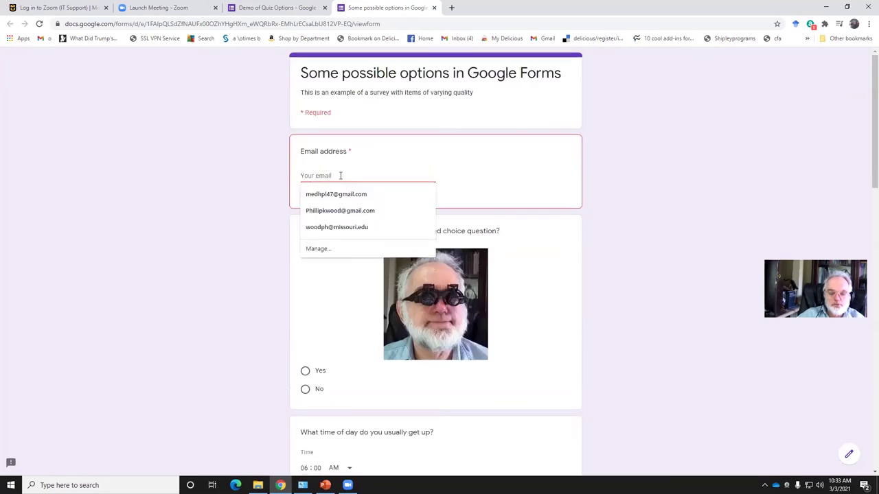
click(334, 210)
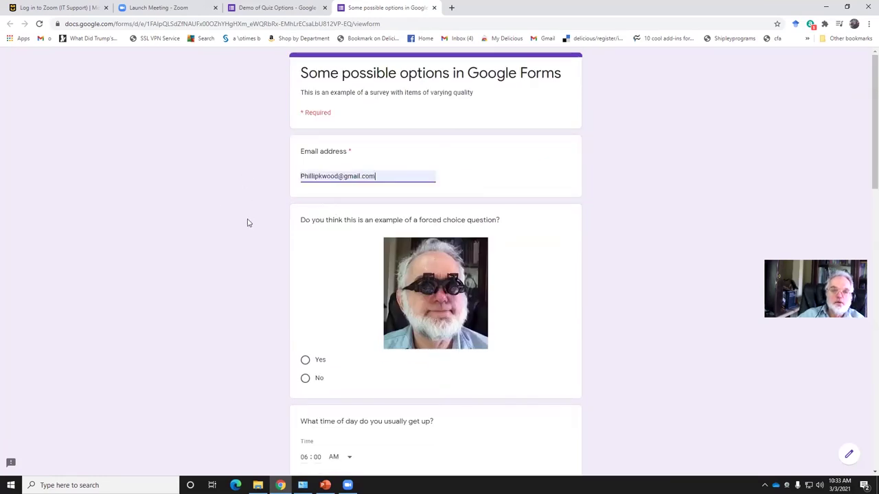
scroll(245, 221, down, 8)
scroll(238, 224, down, 6)
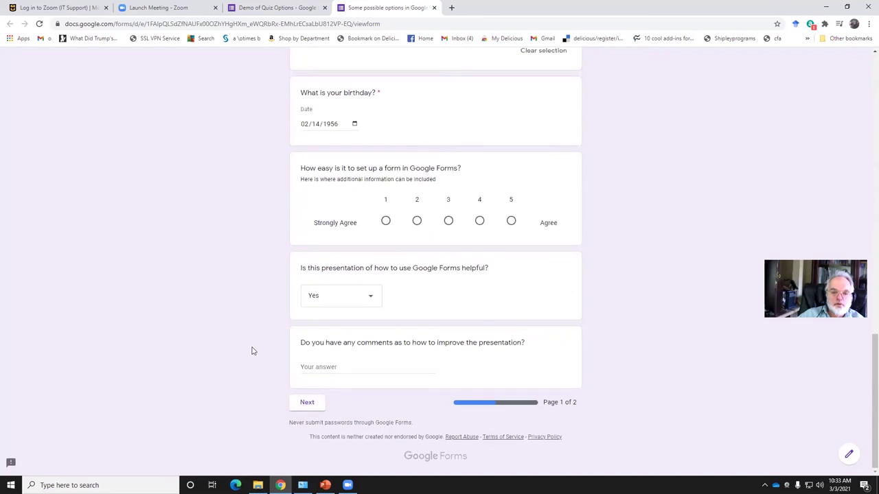
click(300, 398)
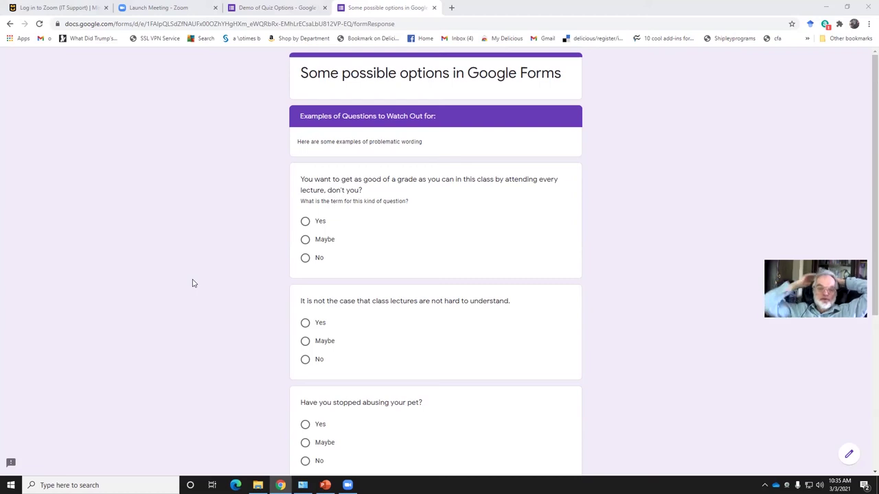
scroll(203, 315, down, 1)
scroll(204, 315, down, 3)
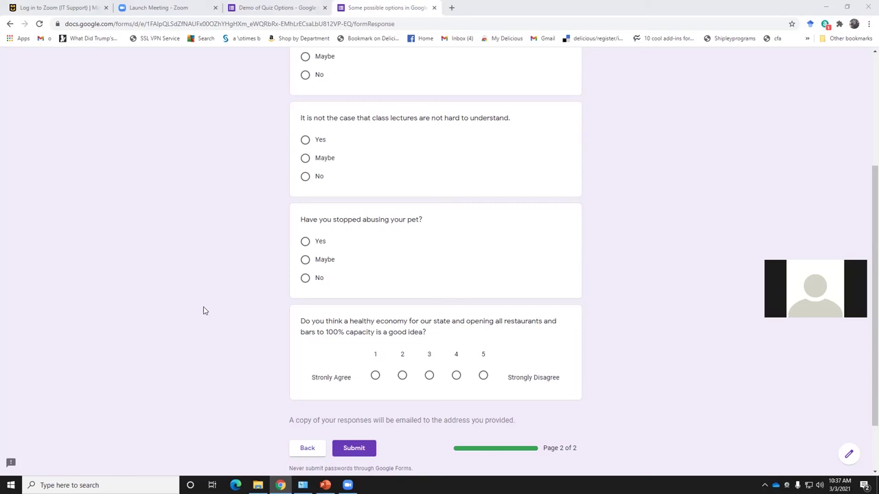
scroll(199, 246, up, 3)
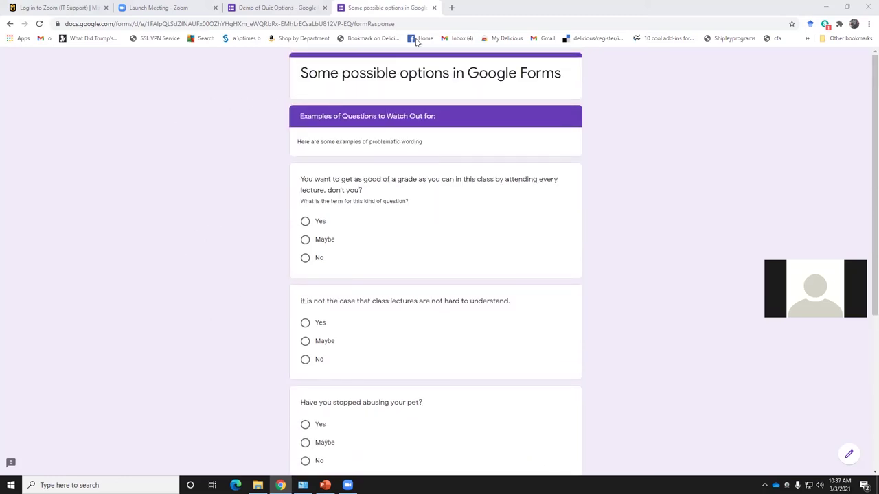
- Close the live preview and open the editor's More menu
click(434, 8)
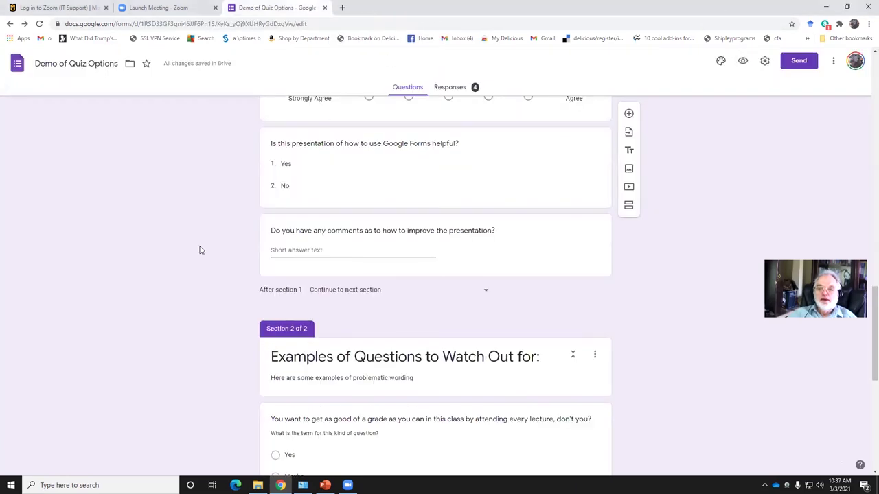
scroll(230, 236, up, 5)
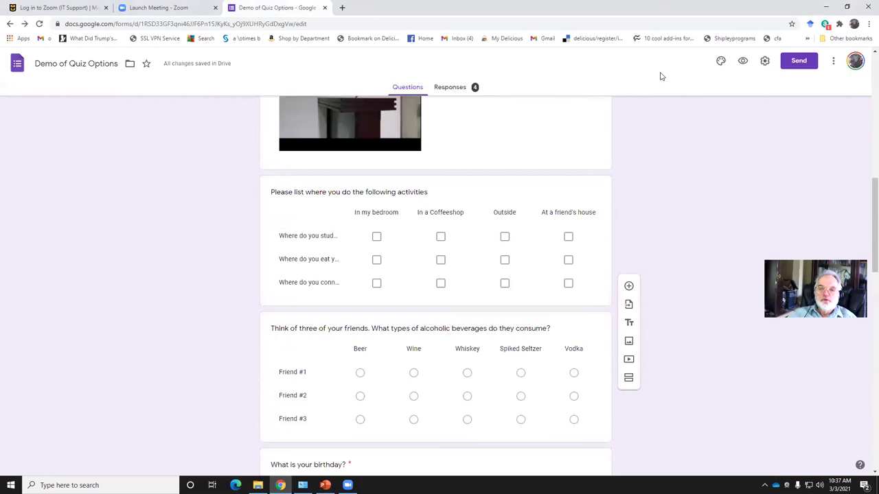
scroll(661, 74, up, 3)
scroll(526, 158, up, 5)
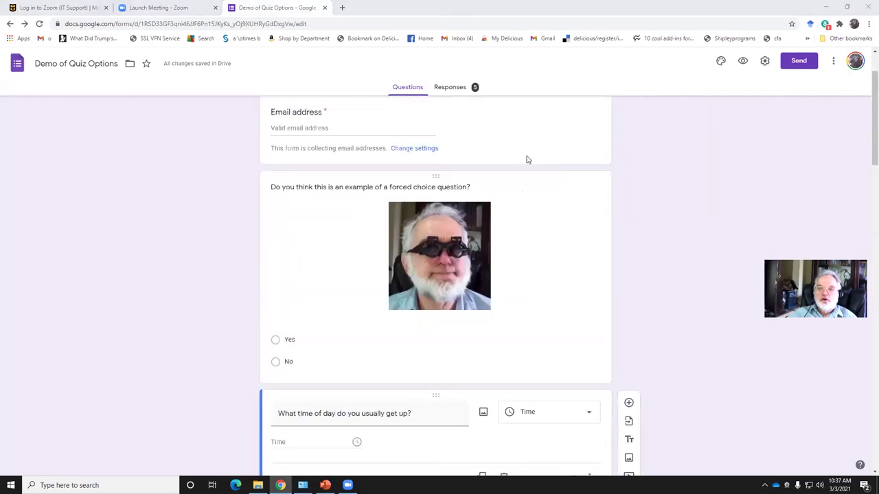
scroll(618, 160, up, 1)
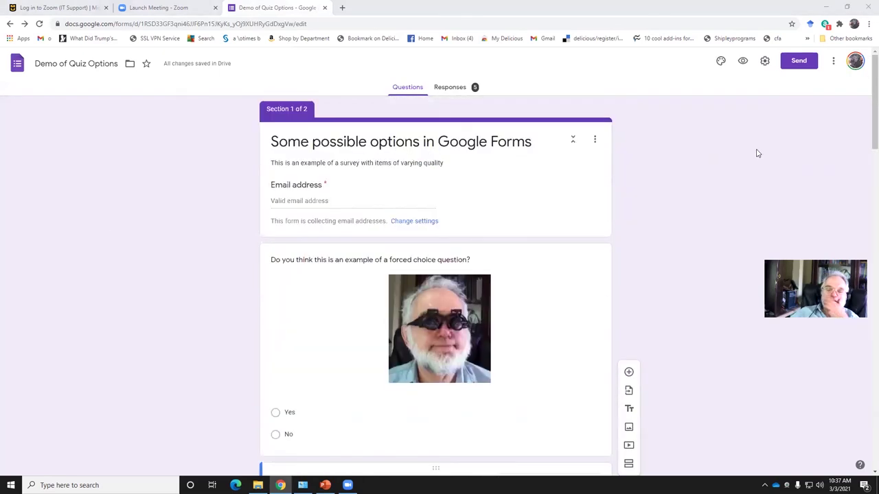
click(833, 65)
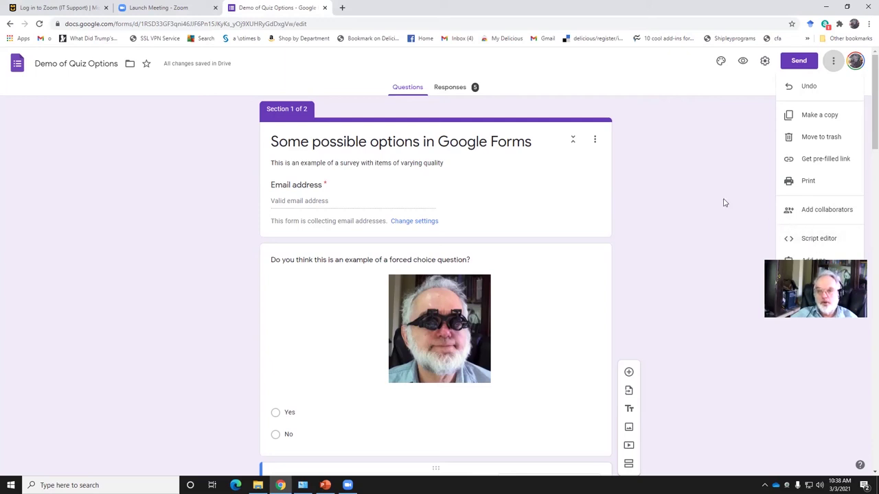
- Print-preview the form and scroll through all five portrait pages
click(806, 187)
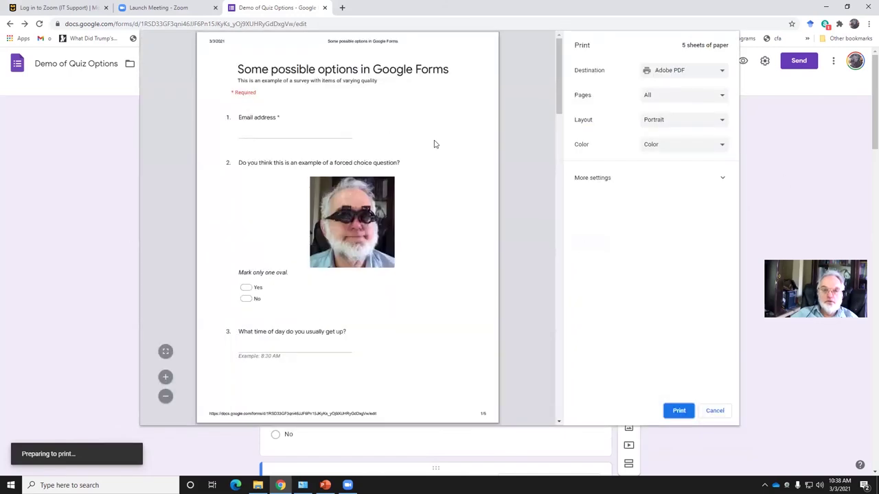
scroll(425, 147, down, 5)
scroll(432, 147, up, 6)
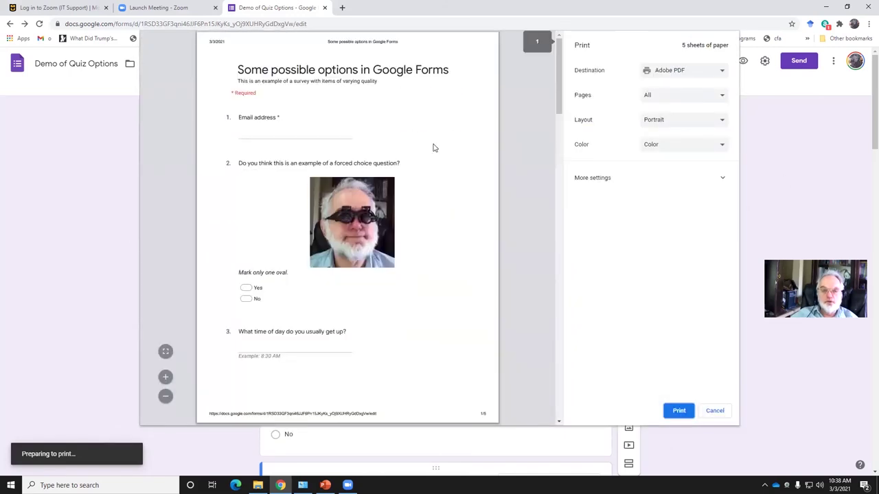
scroll(429, 148, down, 15)
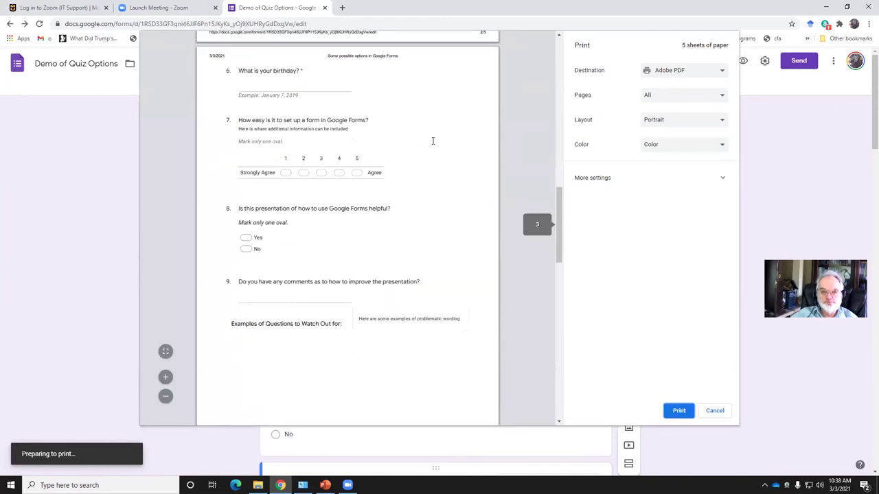
scroll(424, 138, down, 3)
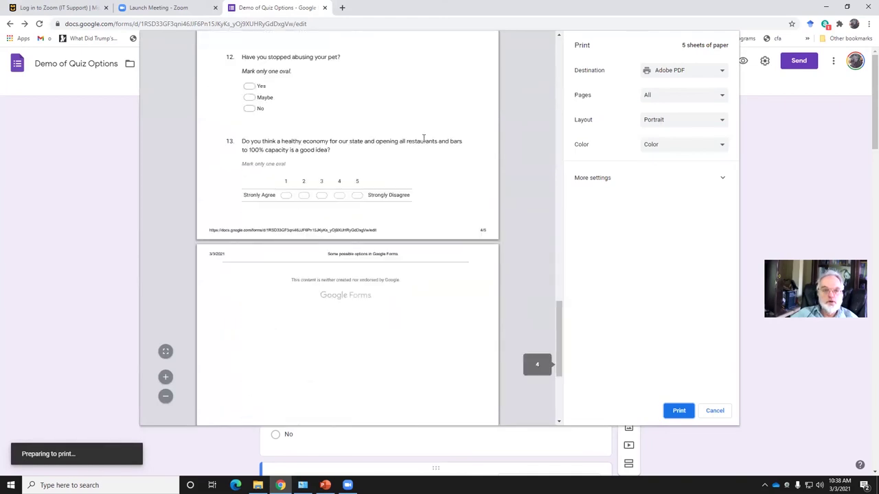
scroll(425, 137, down, 1)
scroll(433, 136, up, 1)
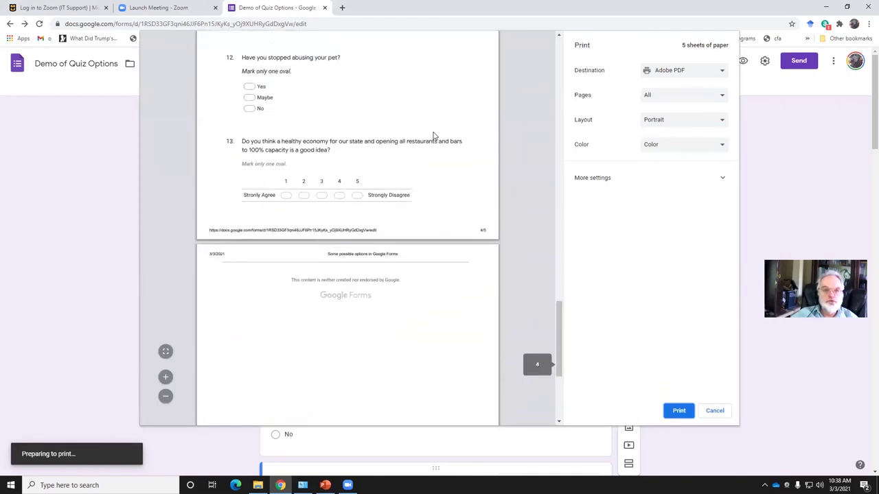
scroll(432, 136, up, 1)
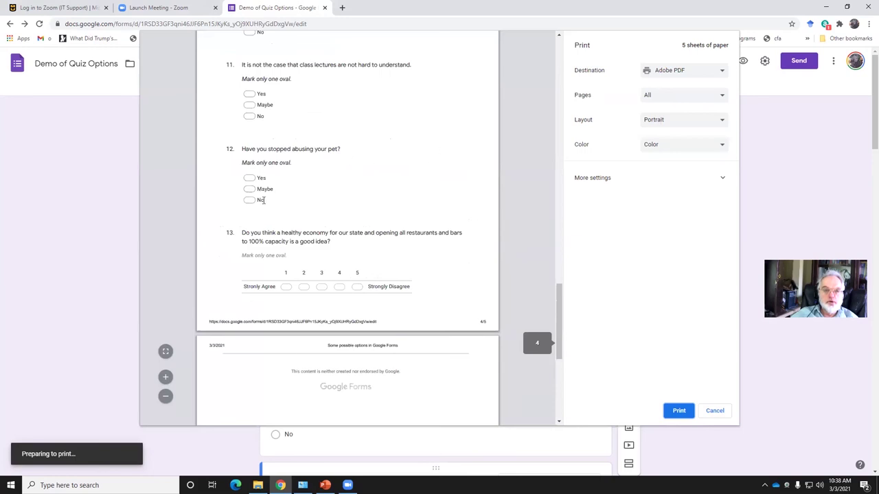
scroll(298, 165, up, 2)
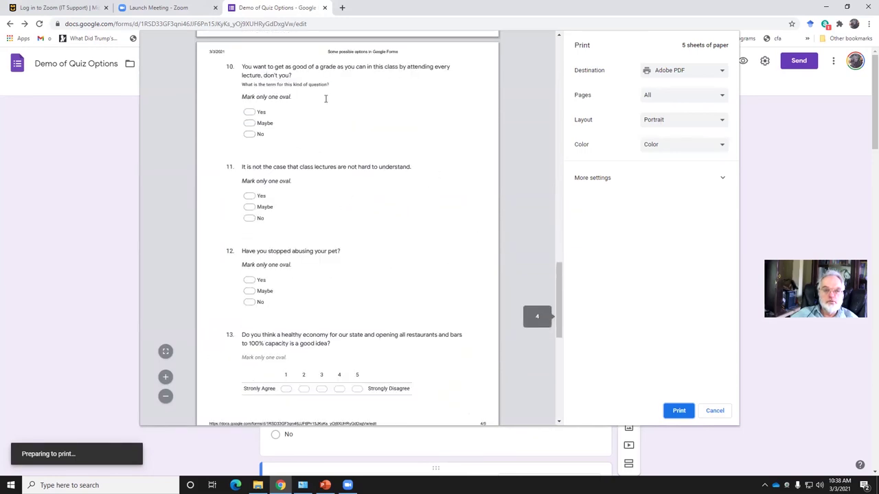
scroll(323, 103, up, 3)
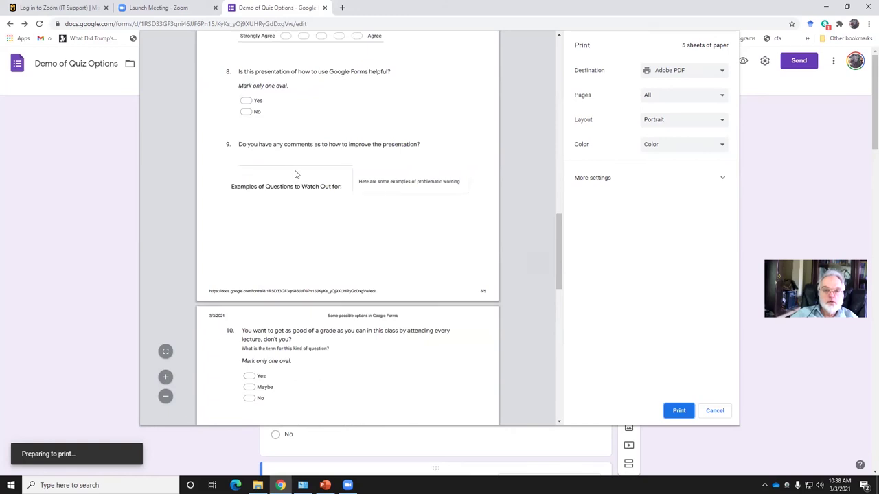
scroll(297, 175, up, 1)
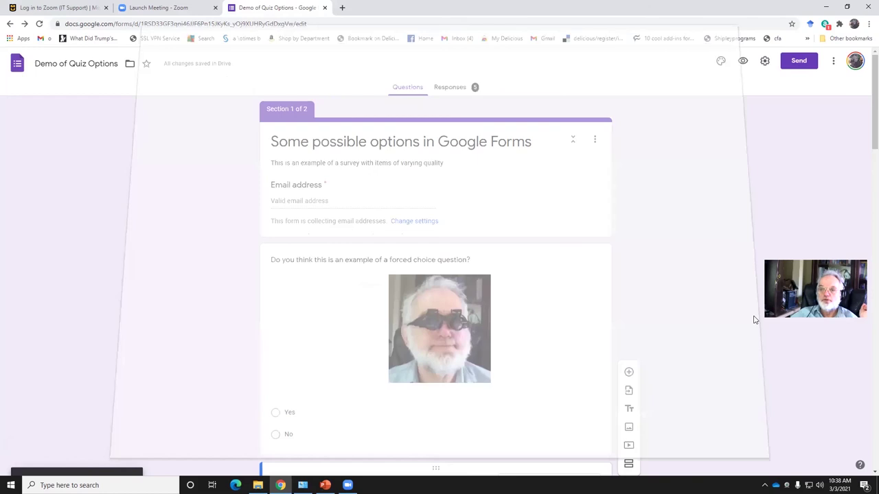
- View the form's share link and 640 × 2739 px embed HTML, then cancel
click(796, 61)
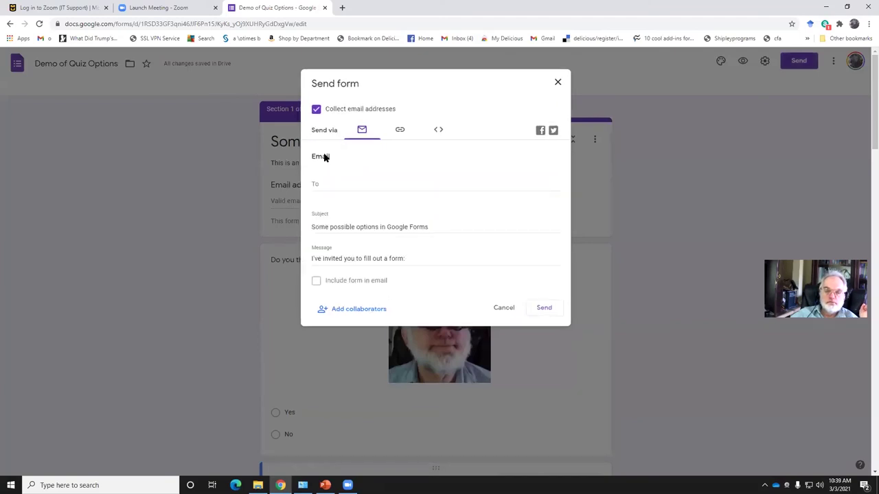
click(400, 132)
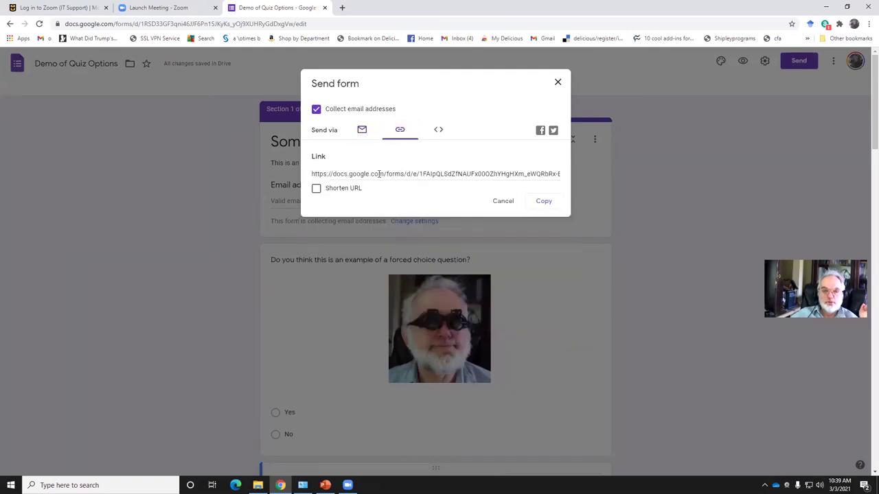
click(439, 131)
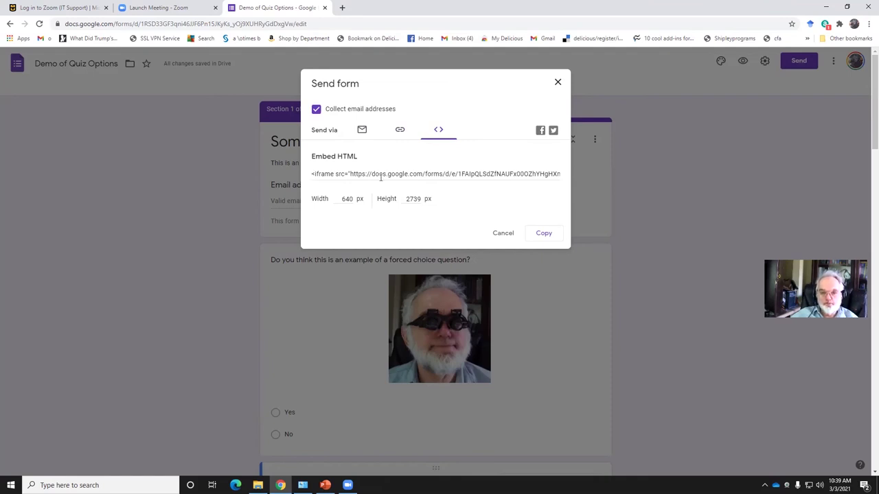
click(507, 234)
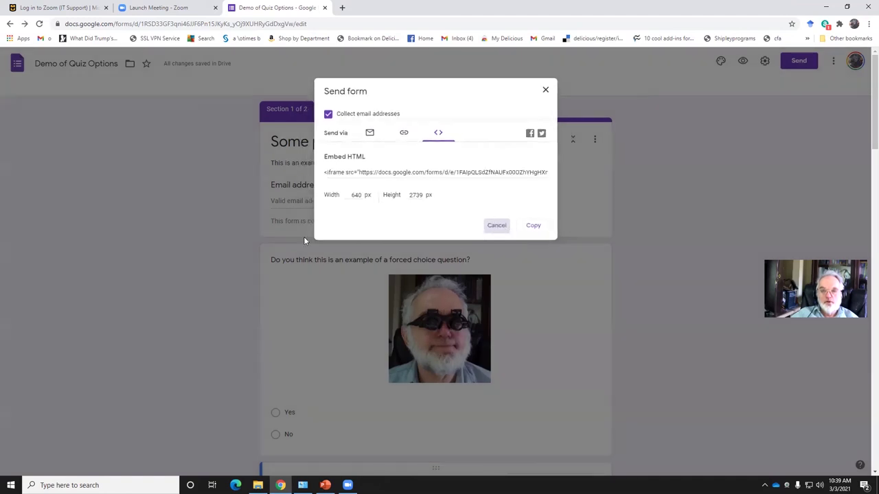
- Close the Send form dialog to return to the form editor
click(224, 188)
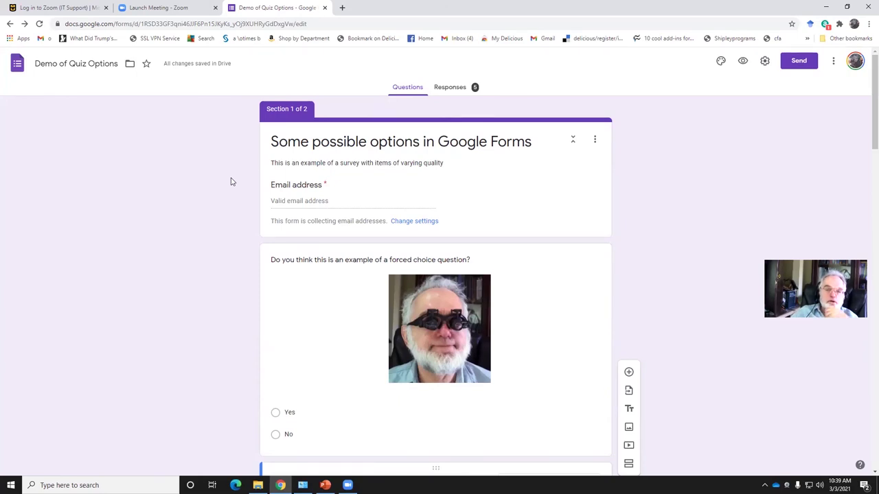
click(447, 90)
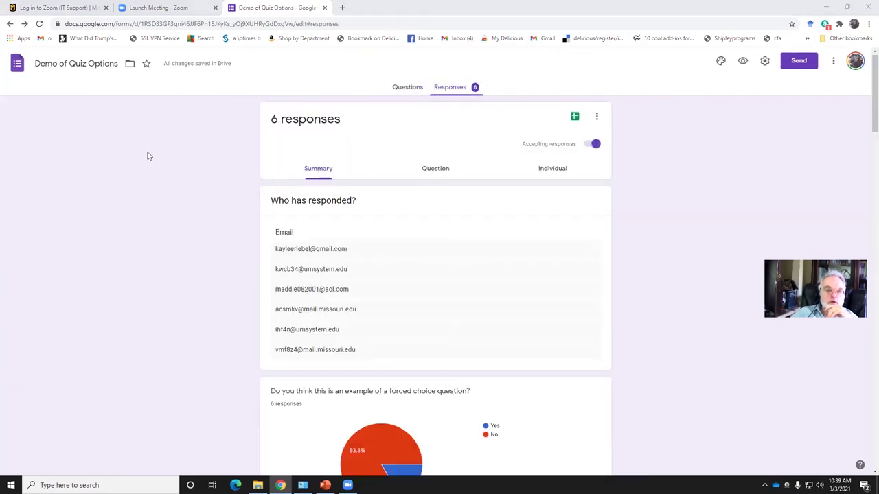
scroll(199, 375, down, 2)
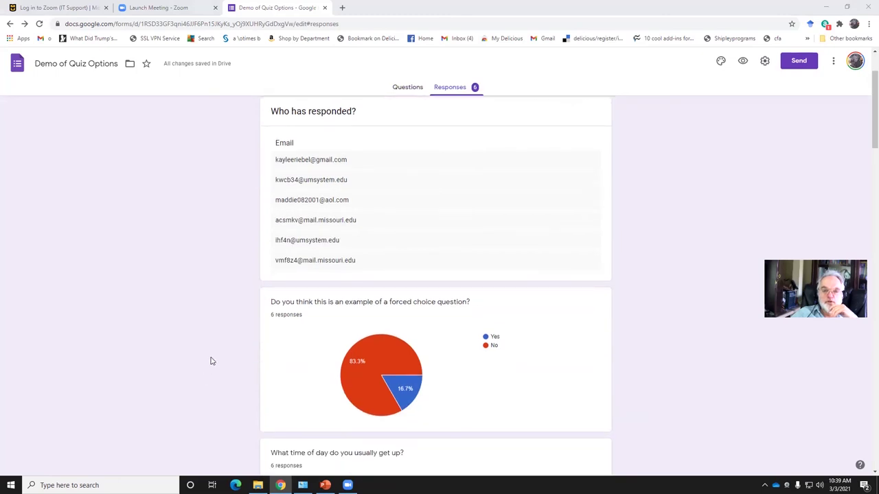
scroll(212, 359, down, 3)
scroll(350, 288, down, 1)
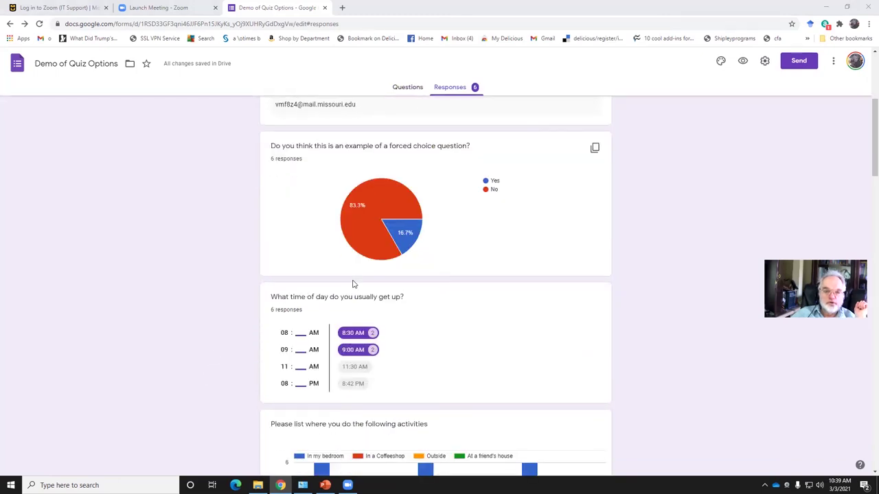
scroll(364, 226, down, 1)
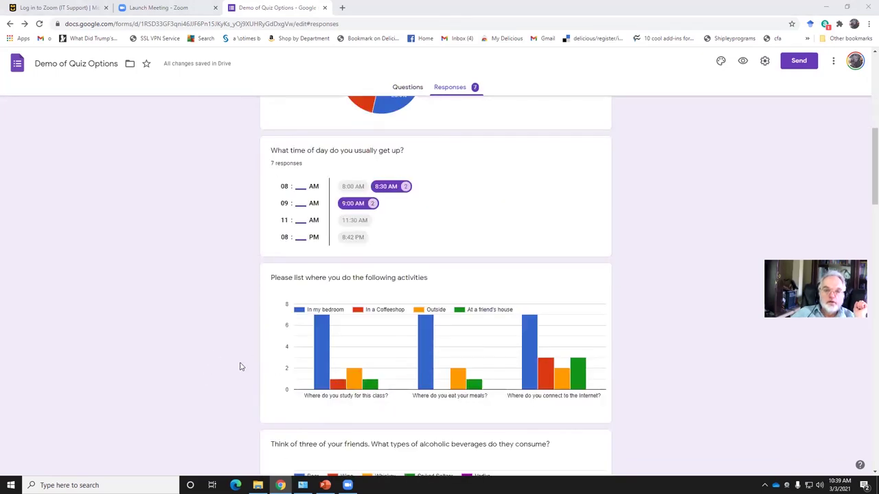
scroll(299, 278, down, 1)
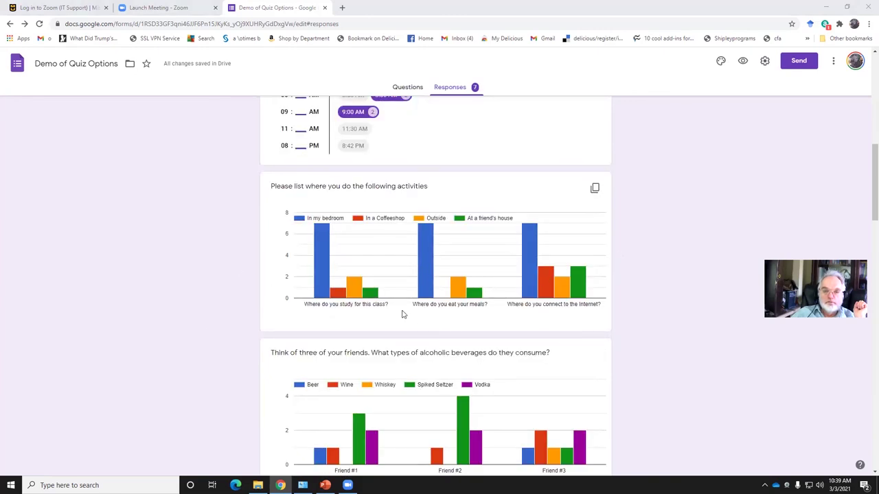
scroll(436, 292, down, 4)
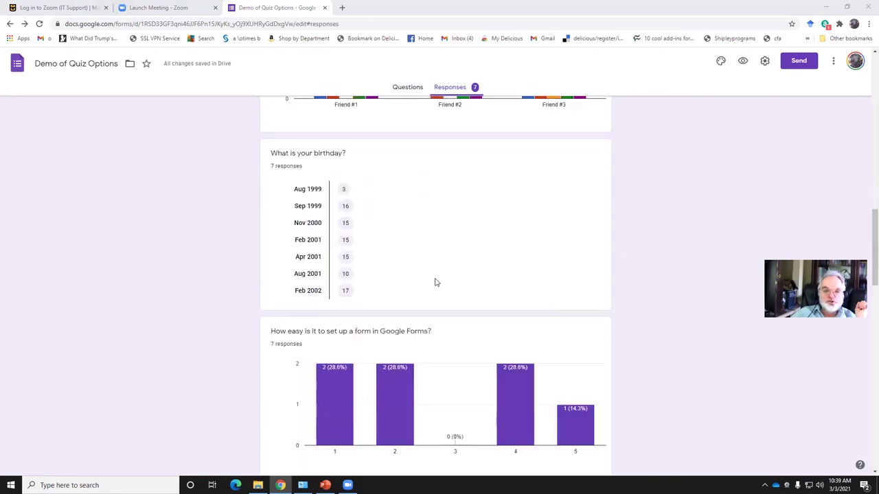
scroll(435, 282, down, 2)
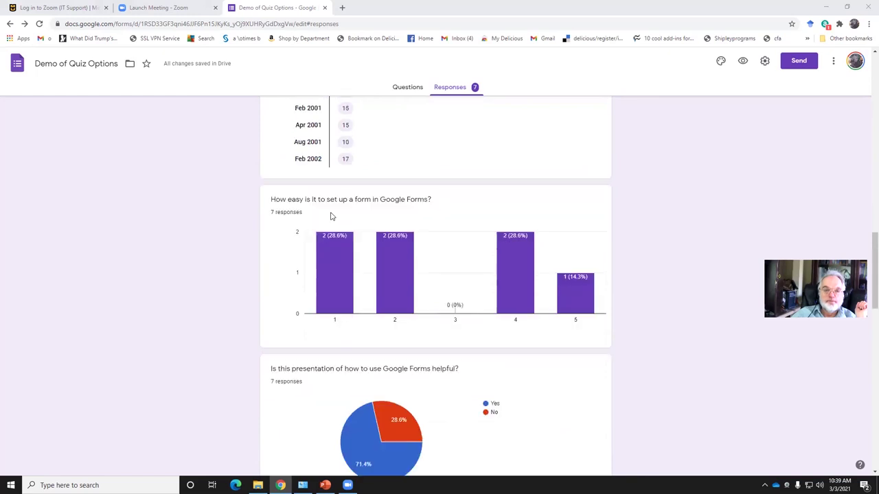
scroll(386, 178, up, 2)
scroll(367, 233, down, 3)
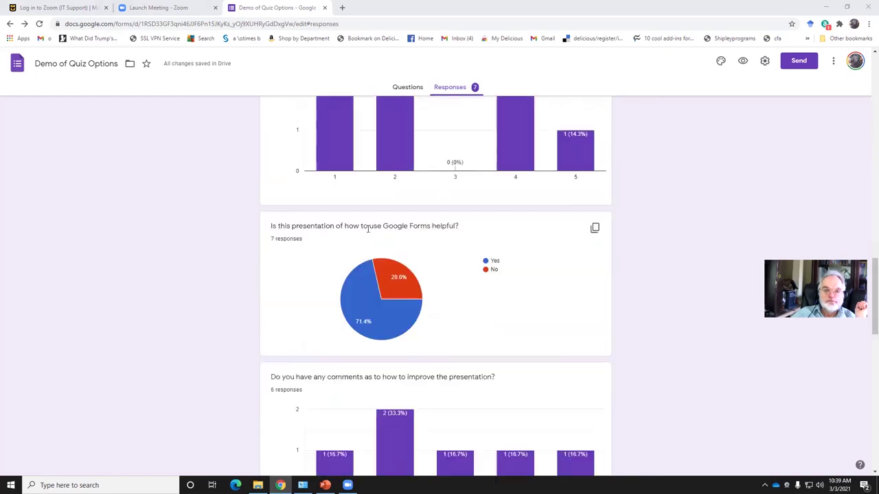
scroll(339, 278, down, 2)
scroll(338, 274, down, 4)
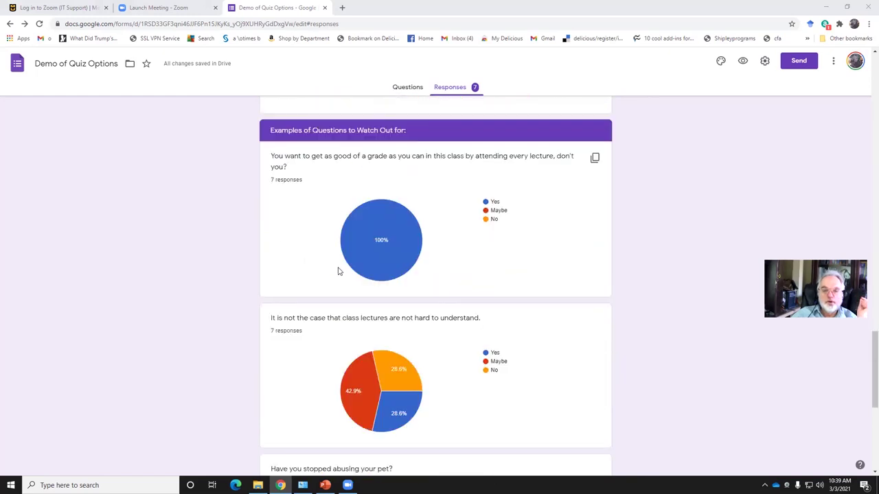
scroll(339, 271, down, 1)
scroll(338, 270, down, 1)
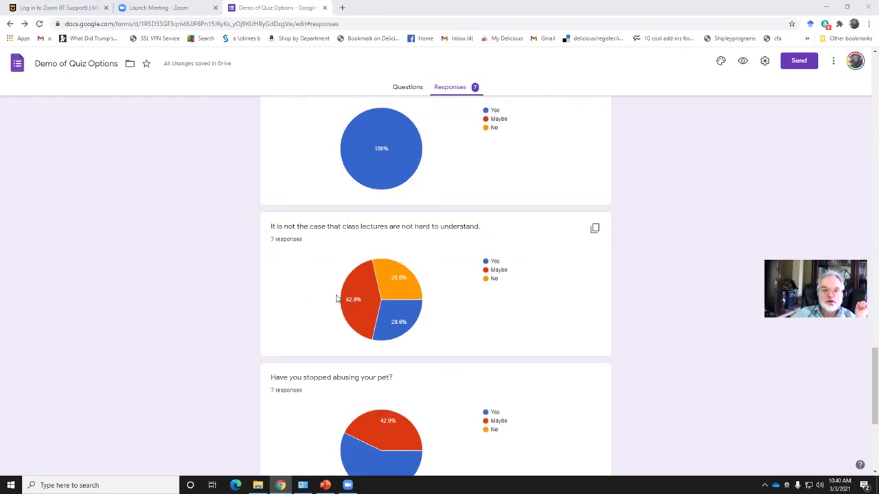
scroll(336, 297, down, 1)
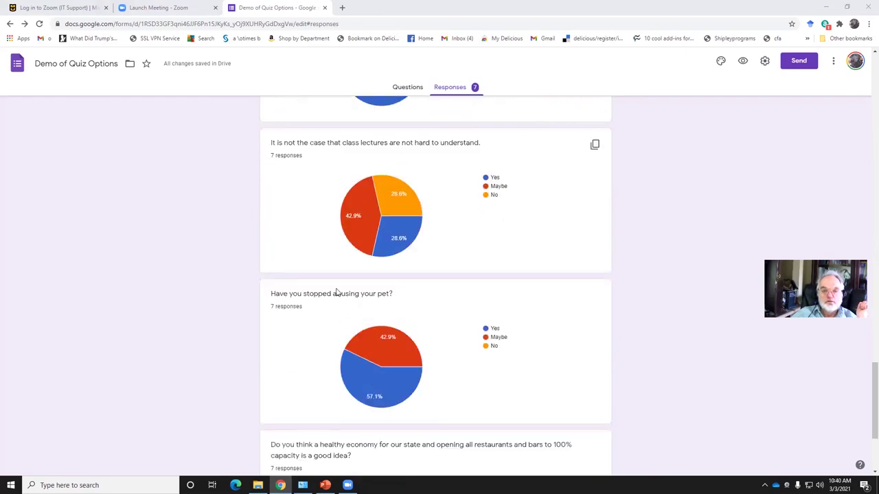
scroll(337, 295, down, 2)
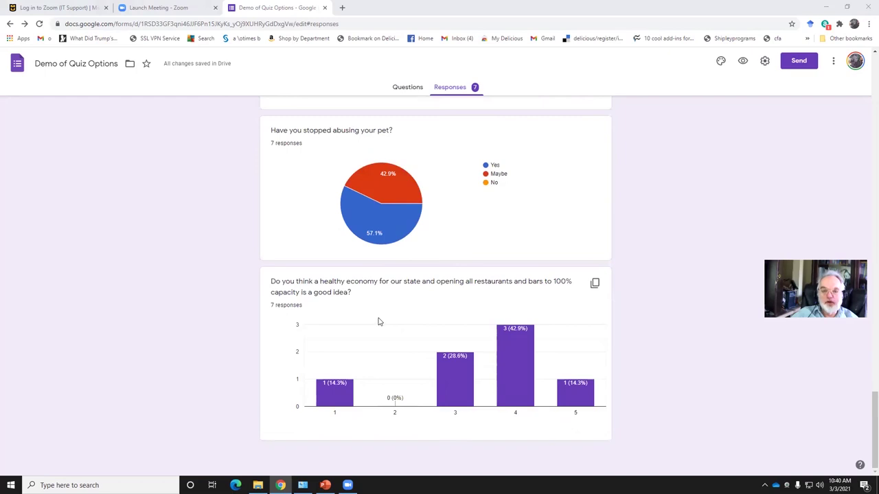
scroll(381, 315, up, 5)
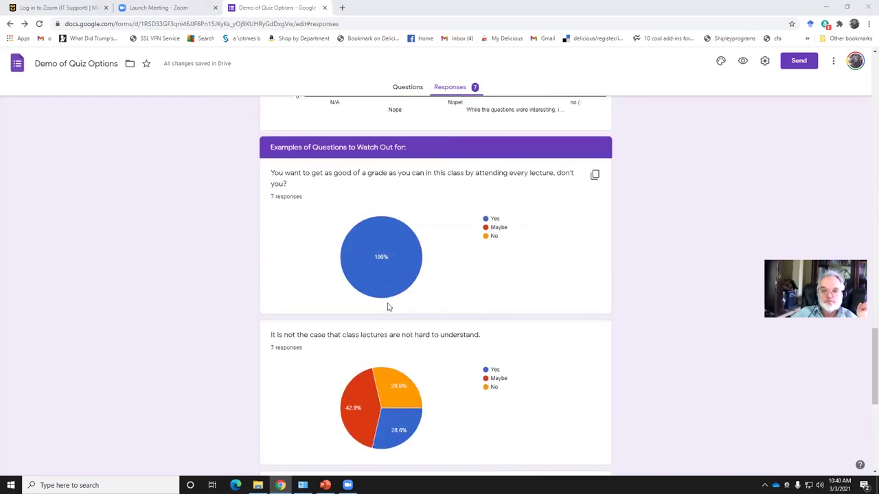
scroll(485, 149, up, 10)
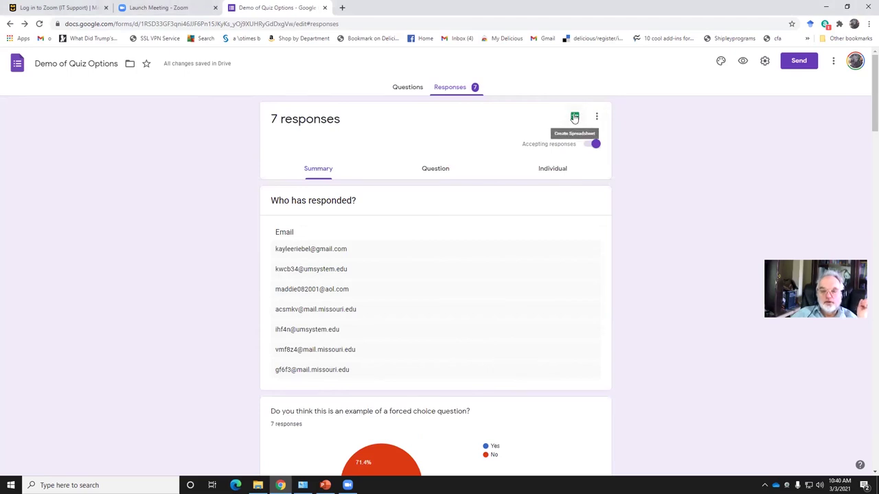
- Reload the form to reach 8 responses and open Select response destination
click(37, 25)
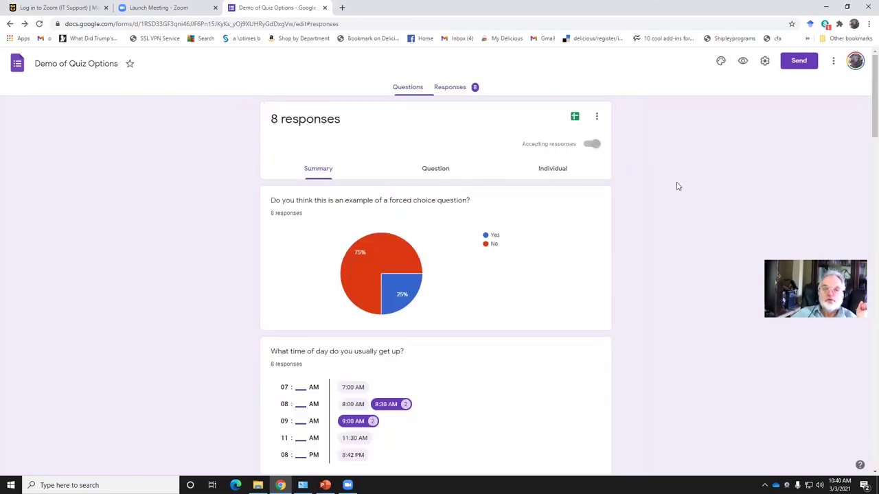
click(575, 118)
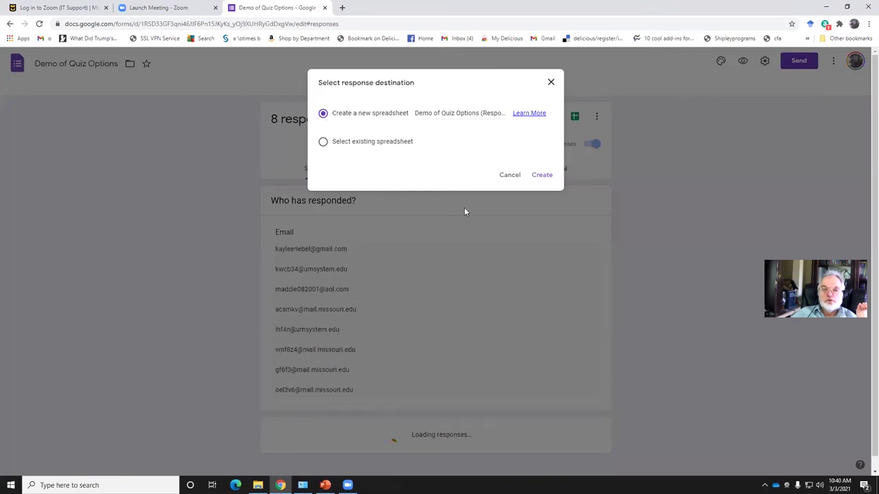
- Create the linked responses spreadsheet and hide its Email Address column
click(543, 178)
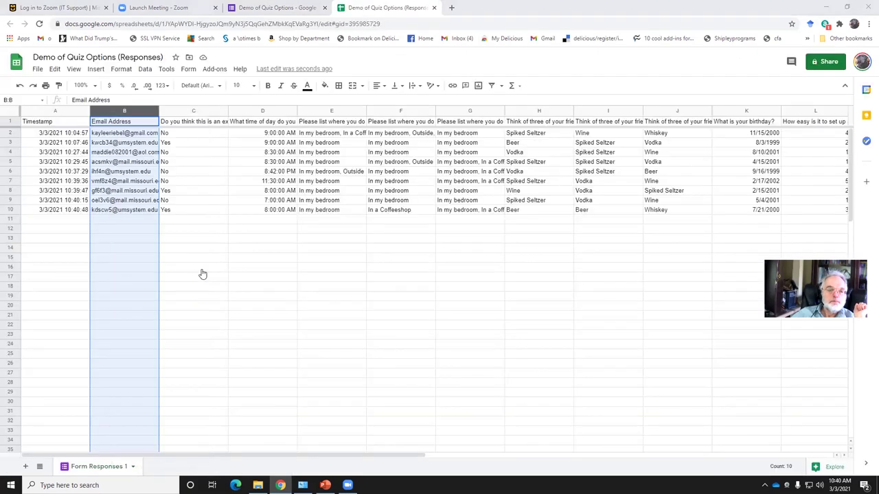
right_click(111, 112)
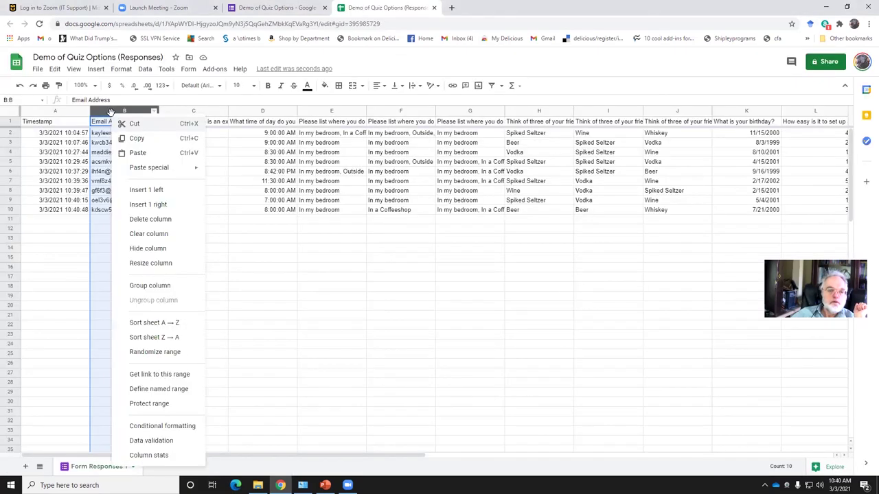
click(148, 248)
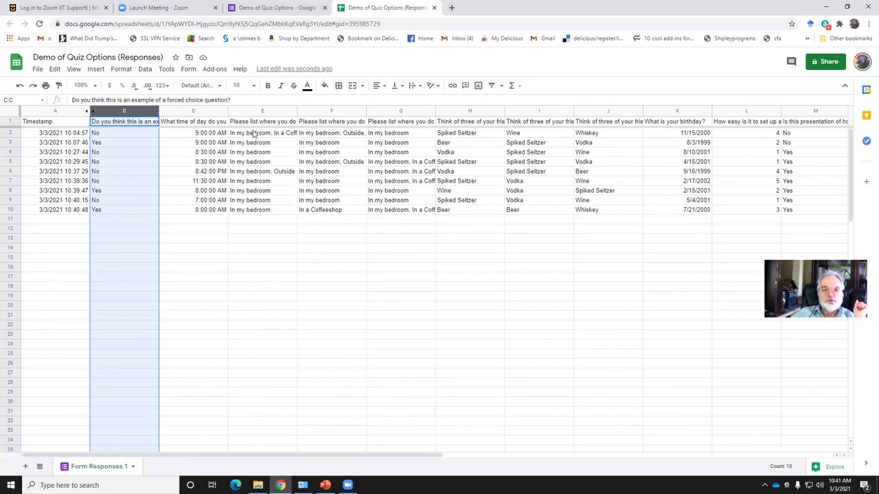
- Widen column E to show more of its answers
click(306, 111)
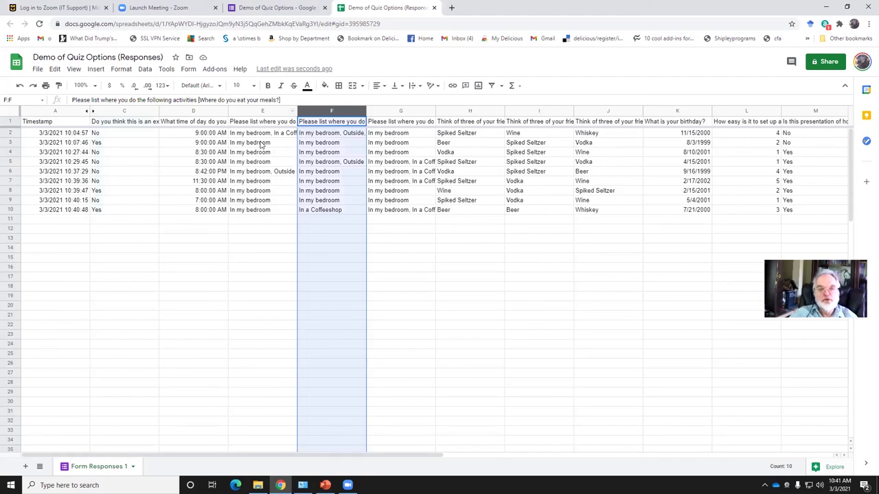
click(251, 110)
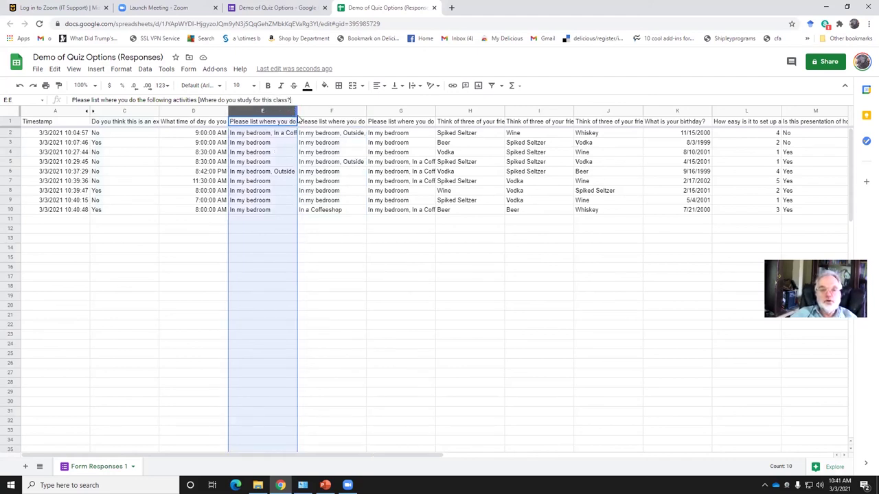
drag(298, 118, 329, 118)
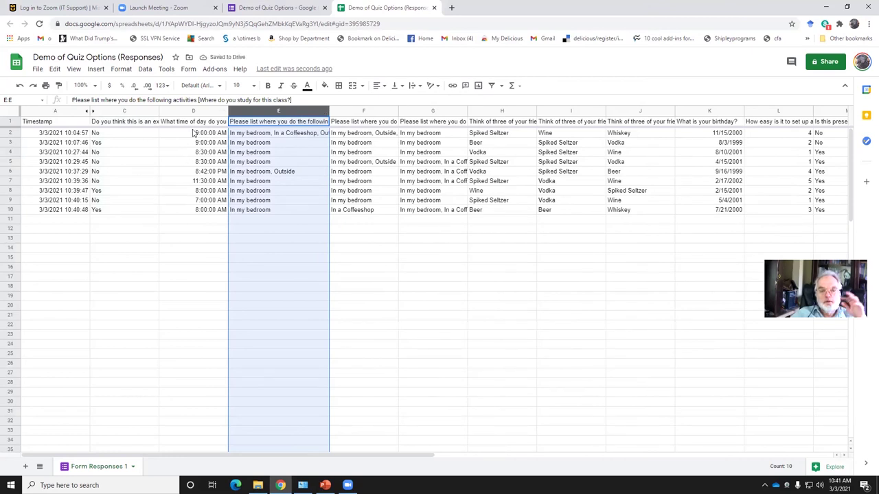
click(193, 133)
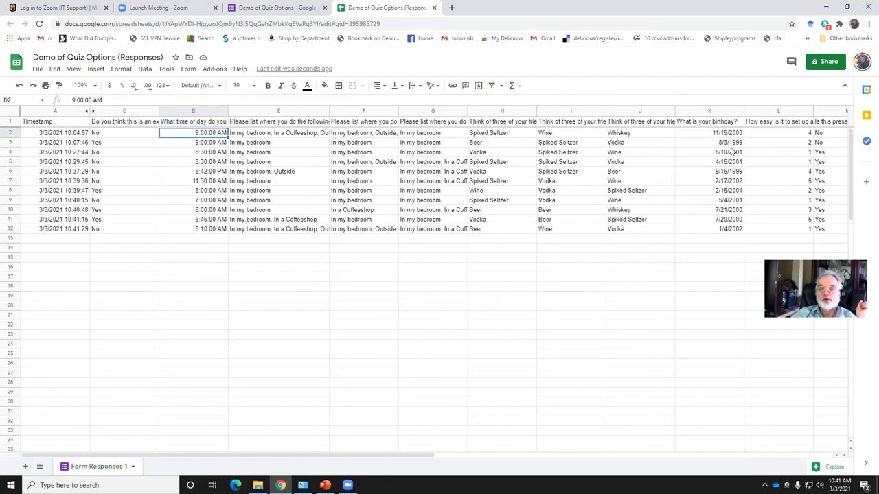
- Move from column L to the later question columns with the Right arrow key
click(766, 111)
key(Right)
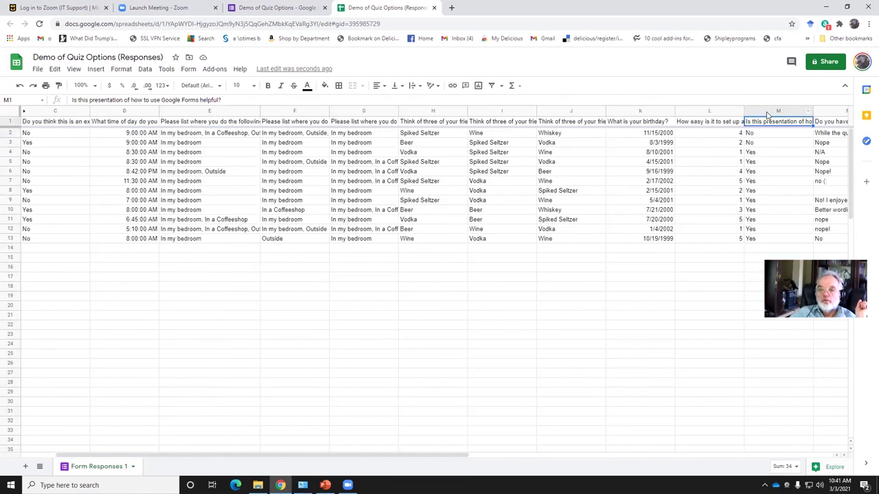
key(Right)
key(Right)
key(Right)
key(Right)
key(Right)
key(Right)
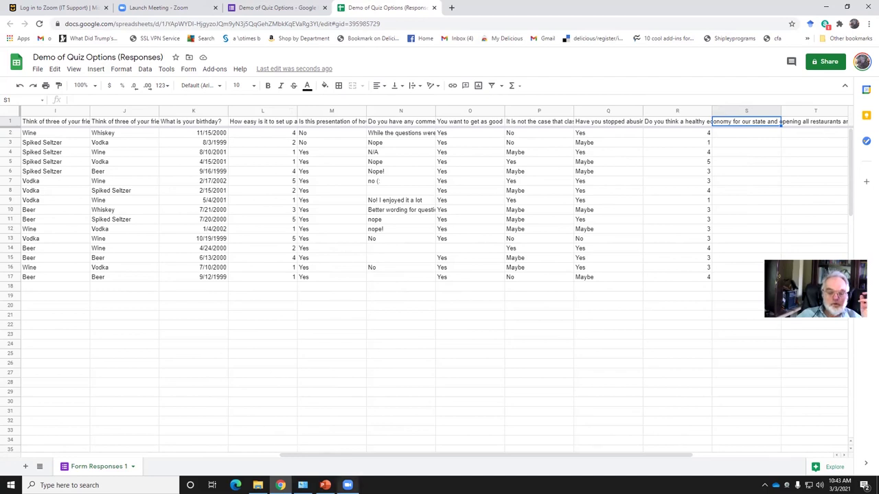
mouse_move(348, 485)
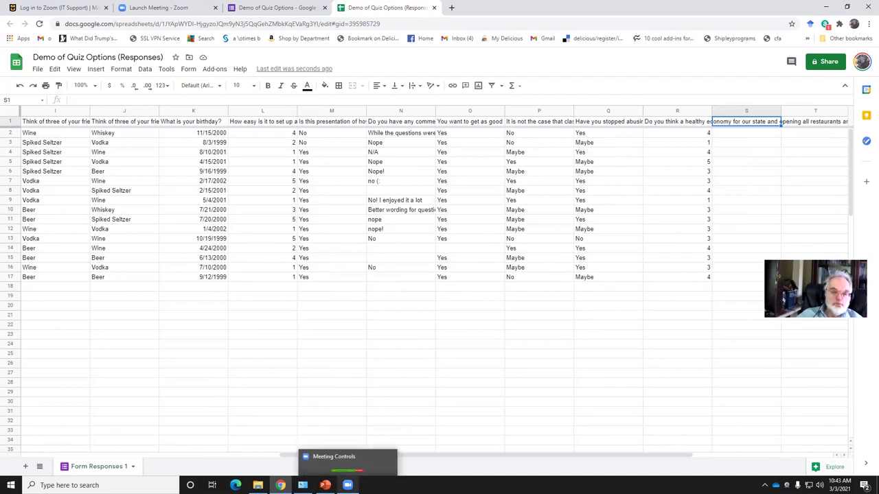
click(348, 485)
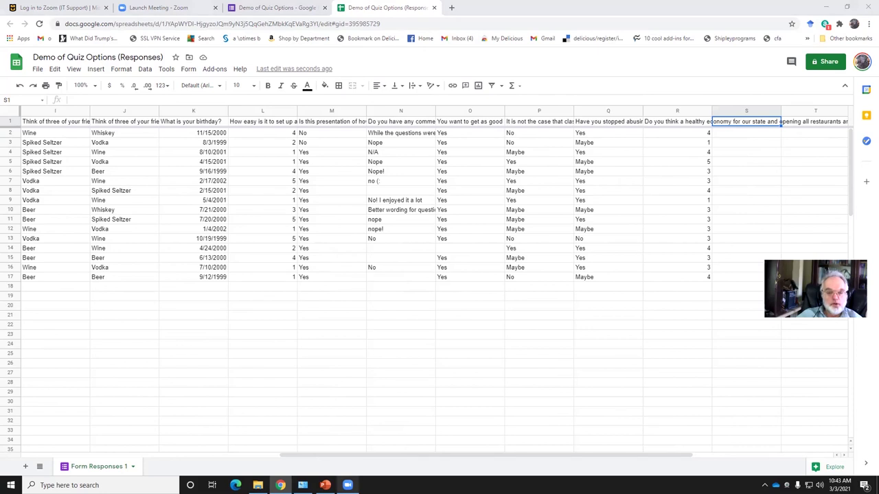